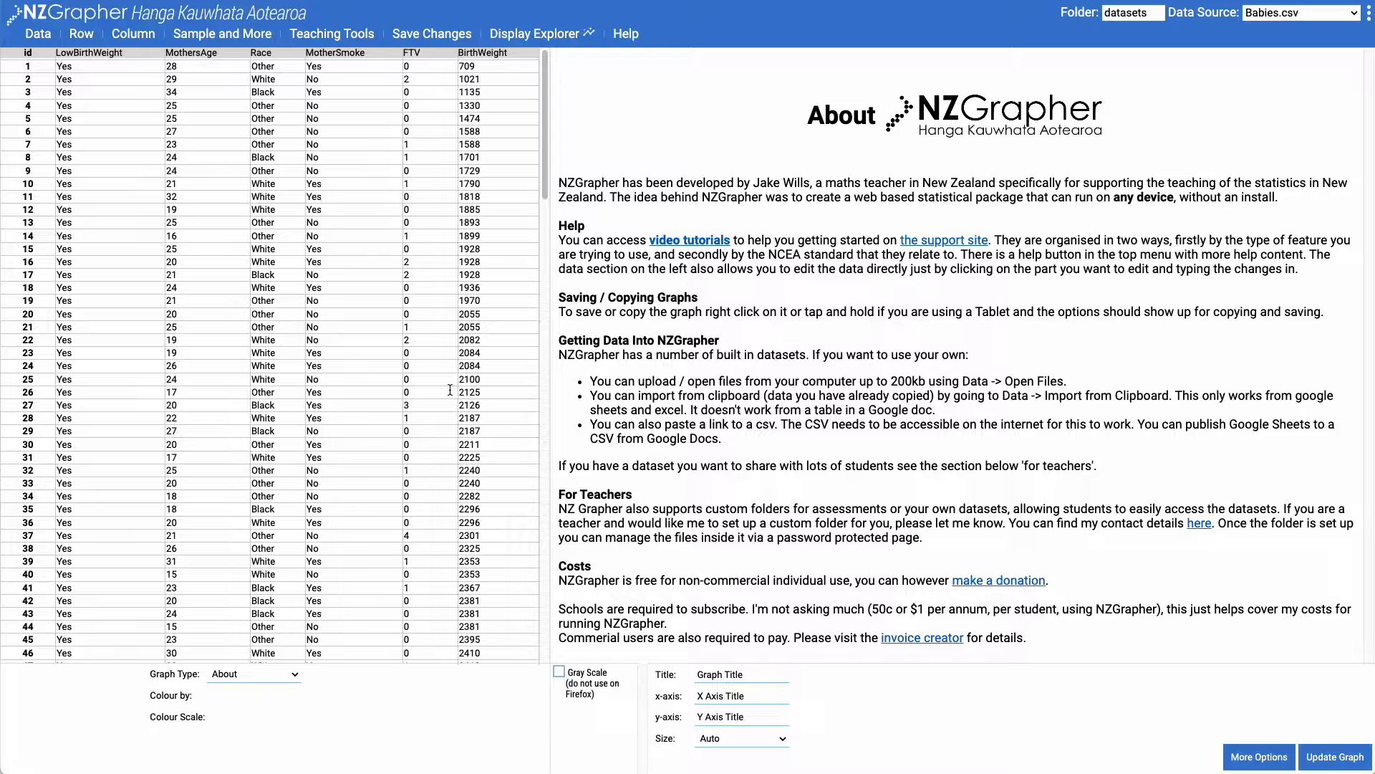
# Open the Probability Simulation setup and title its first event Dice 1
pyautogui.click(38, 33)
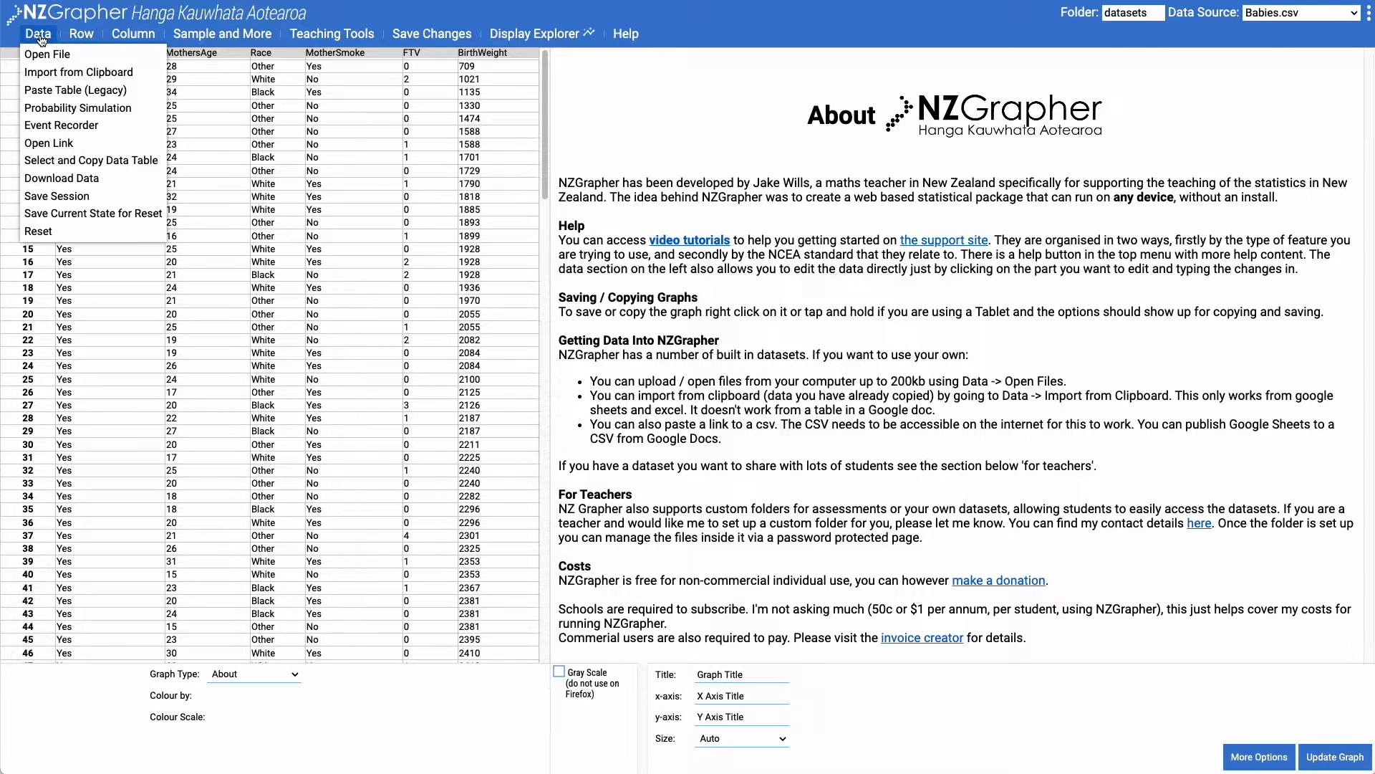
pyautogui.click(73, 109)
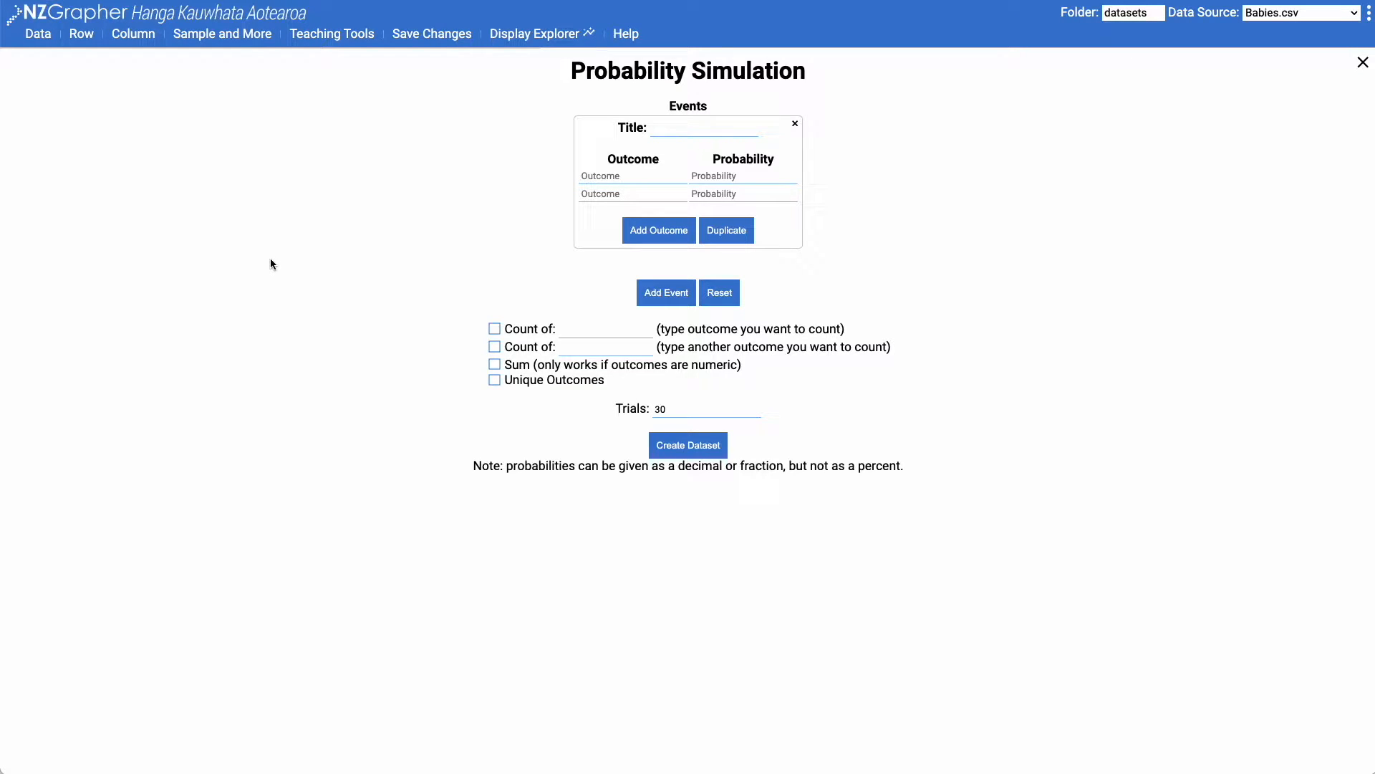
pyautogui.click(693, 128)
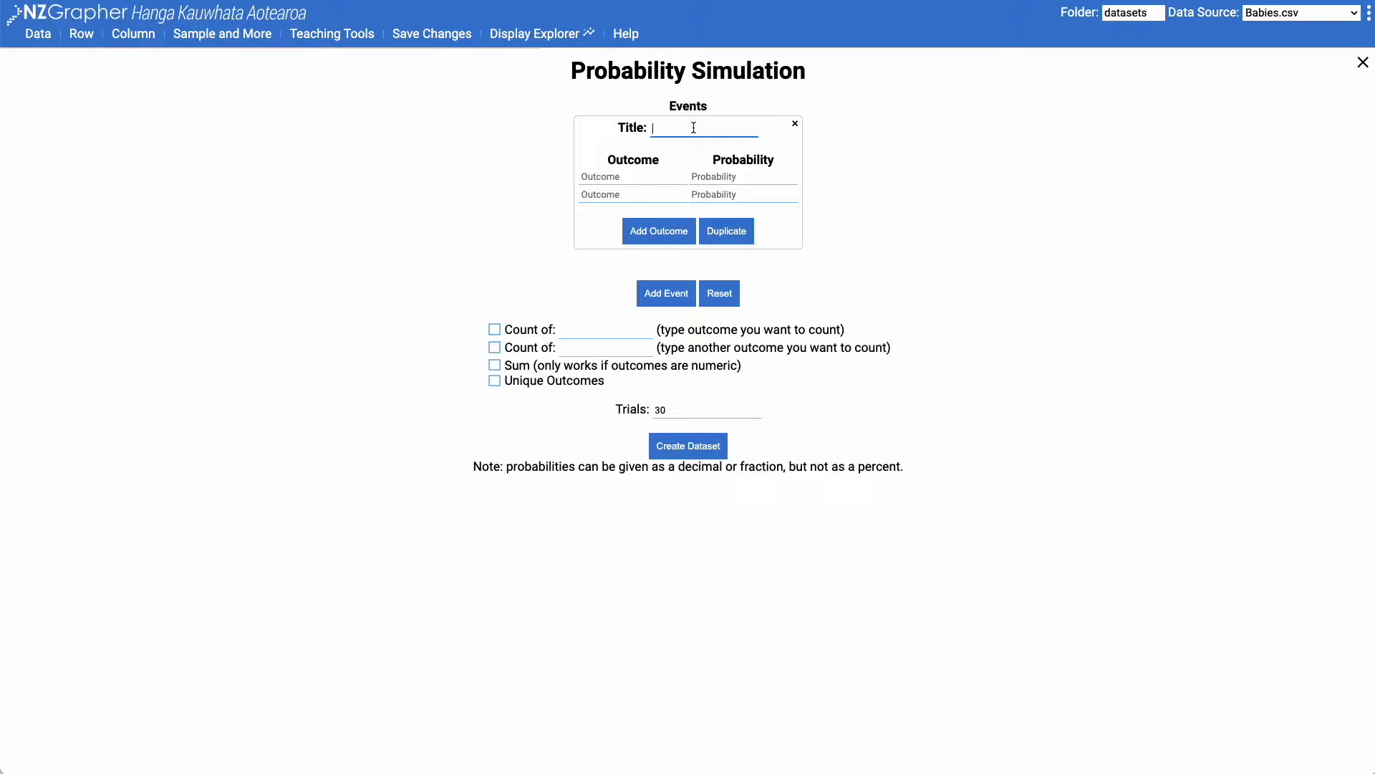
pyautogui.write('Dice 1')
# Give the Dice 1 event six outcomes numbered 1, 2, 3, 4, 5 and 6
pyautogui.click(609, 176)
pyautogui.write('1')
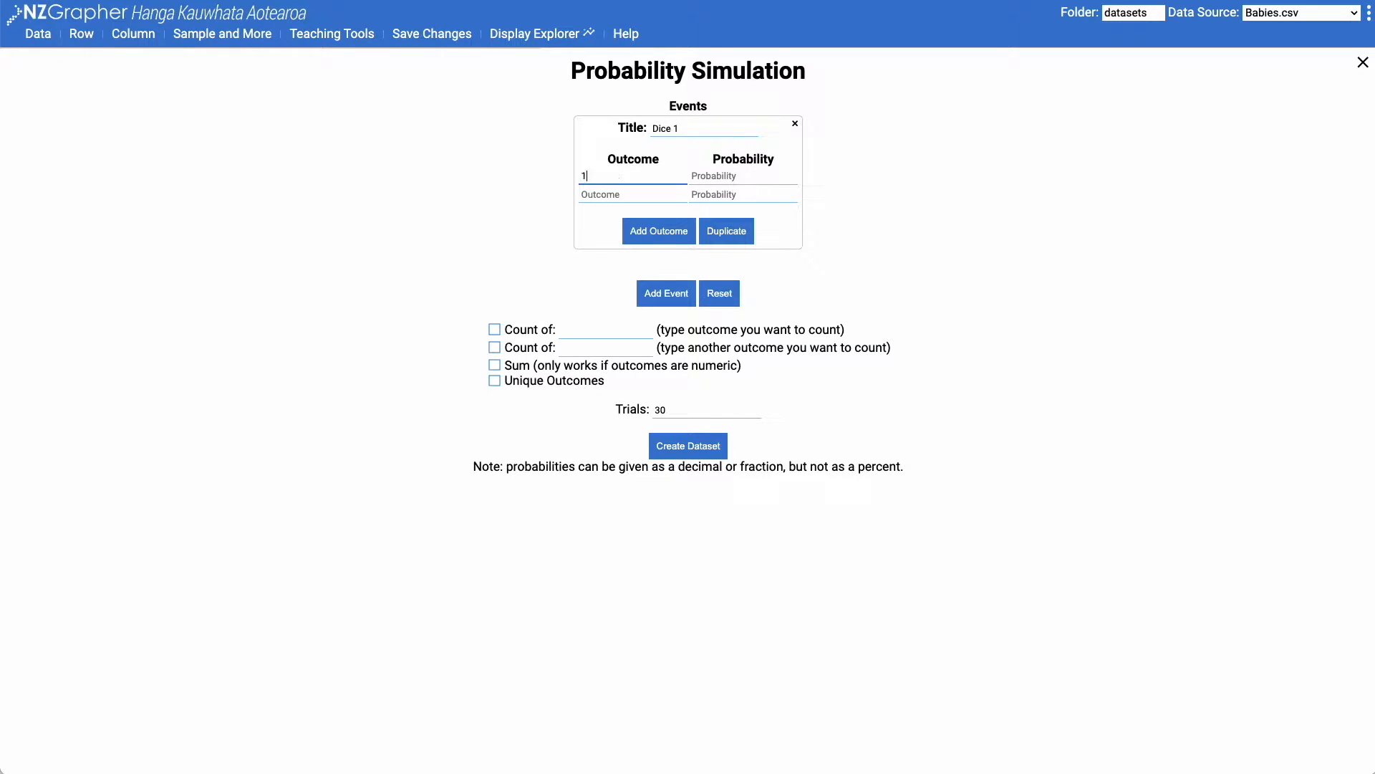
pyautogui.click(589, 193)
pyautogui.write('2')
pyautogui.click(667, 240)
pyautogui.click(601, 212)
pyautogui.write('3')
pyautogui.click(651, 257)
pyautogui.click(594, 228)
pyautogui.write('4')
pyautogui.click(646, 268)
pyautogui.click(601, 245)
pyautogui.write('5')
pyautogui.click(657, 283)
pyautogui.click(588, 264)
pyautogui.write('6')
# Set the probability of outcomes 1 to 5 of the Dice 1 event to 1/6 each
pyautogui.click(727, 185)
pyautogui.write('1/6')
pyautogui.press('Tab')
pyautogui.write('1/6')
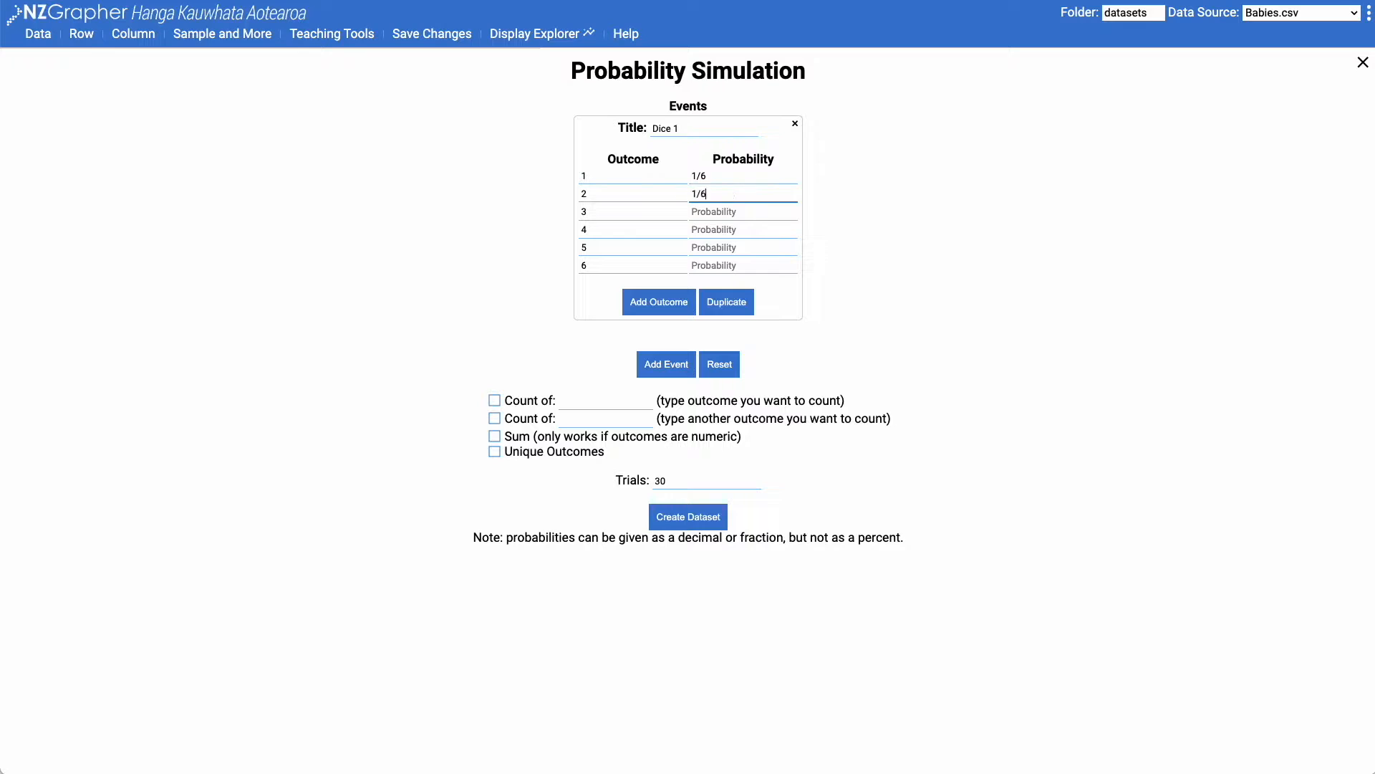
pyautogui.press('Tab')
pyautogui.write('1/6')
pyautogui.press('Tab')
pyautogui.press('Tab')
pyautogui.write('1/6')
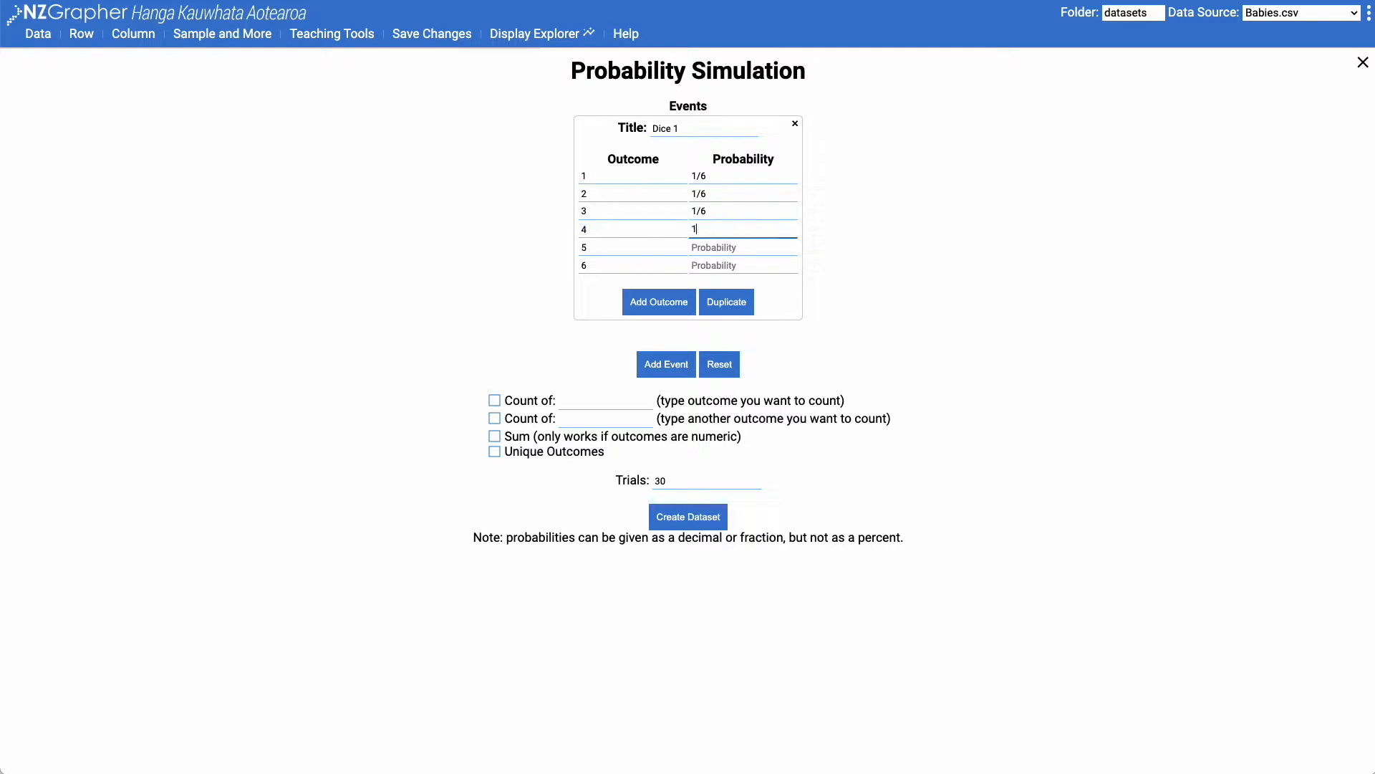
# Enter 1/8 as the probability of outcome 6 and try to create the dataset
pyautogui.press('Tab')
pyautogui.press('Tab')
pyautogui.write('1/6')
pyautogui.press('Tab')
pyautogui.press('Tab')
pyautogui.write('1/6')
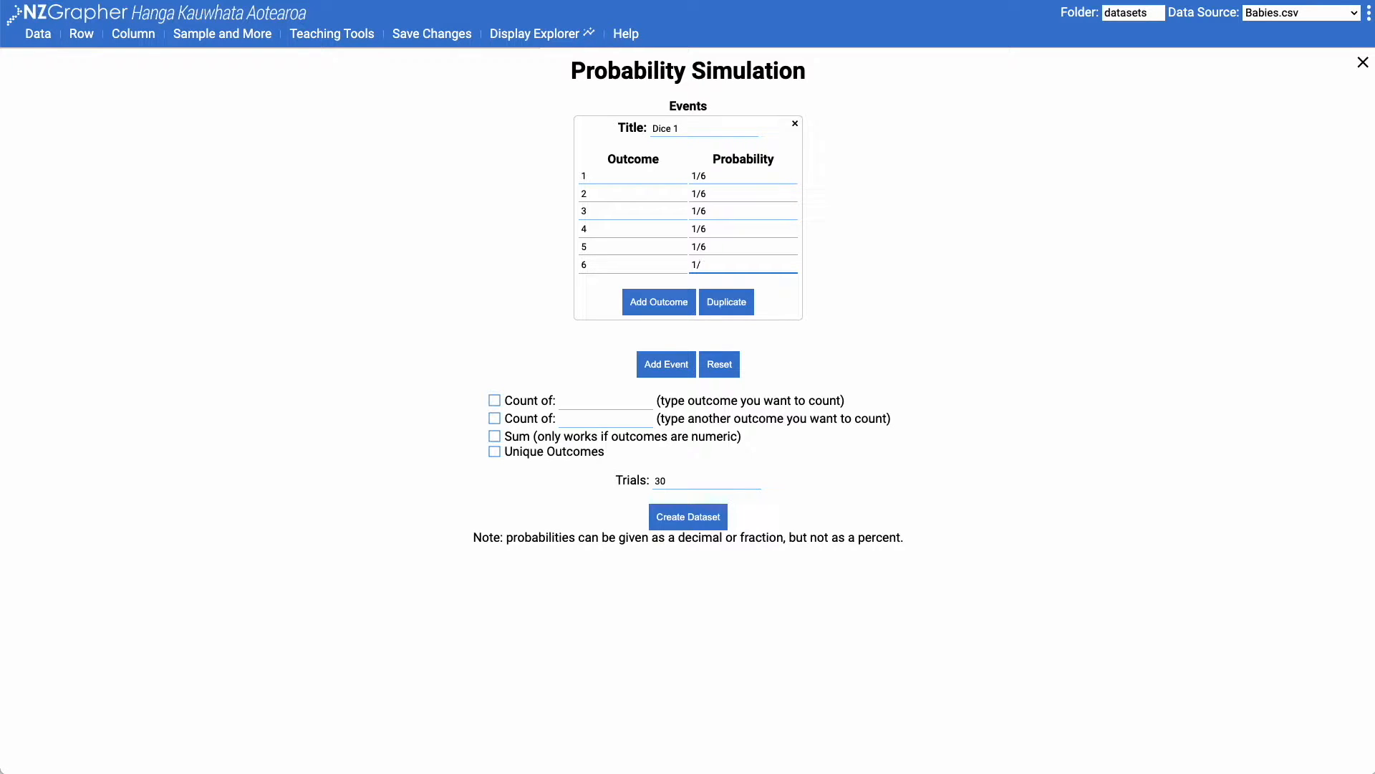
pyautogui.write('8')
pyautogui.click(691, 516)
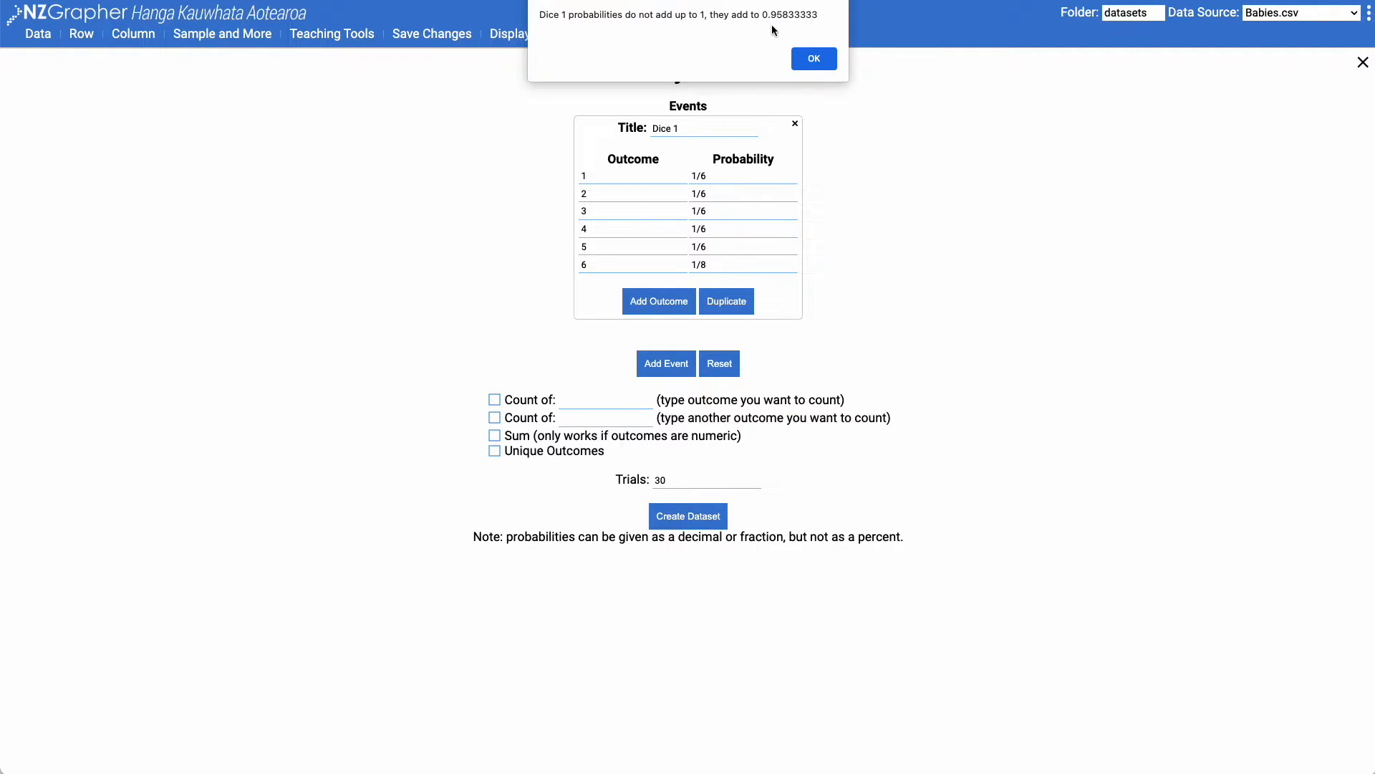
pyautogui.click(814, 63)
# Set the probability of outcome 6 in the Dice 1 event to 1/6
pyautogui.click(713, 267)
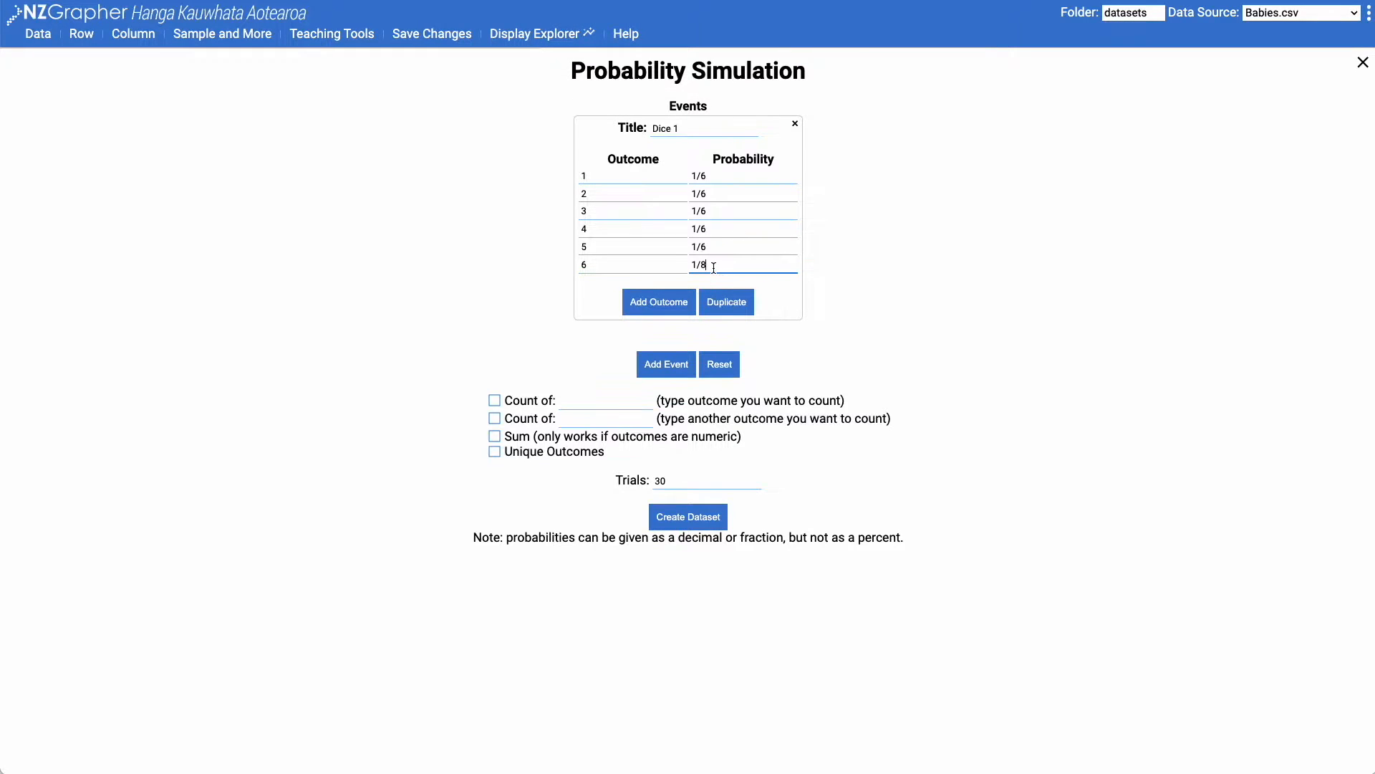
pyautogui.press('BackSpace')
pyautogui.write('6')
pyautogui.click(810, 261)
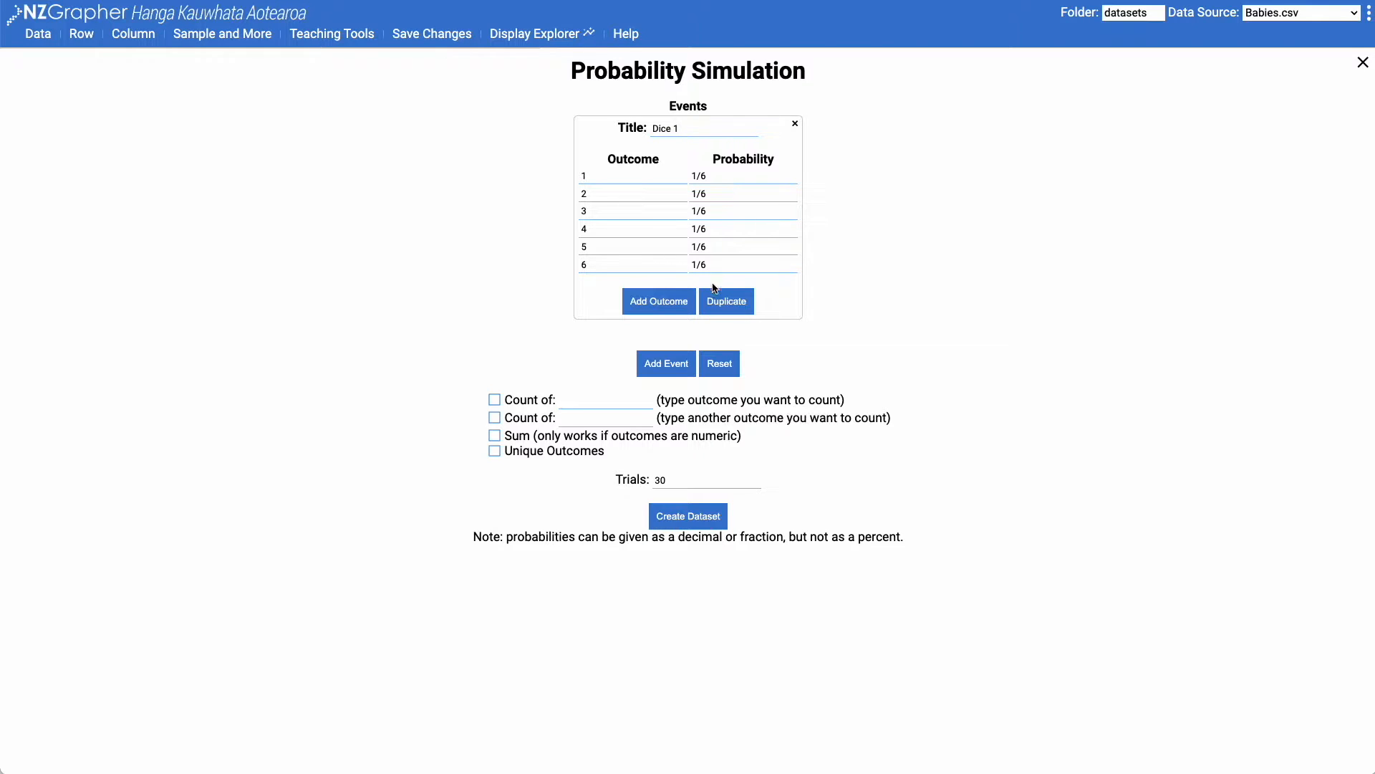
# Duplicate the Dice 1 event and title the copy Dice 2
pyautogui.click(724, 310)
pyautogui.click(793, 129)
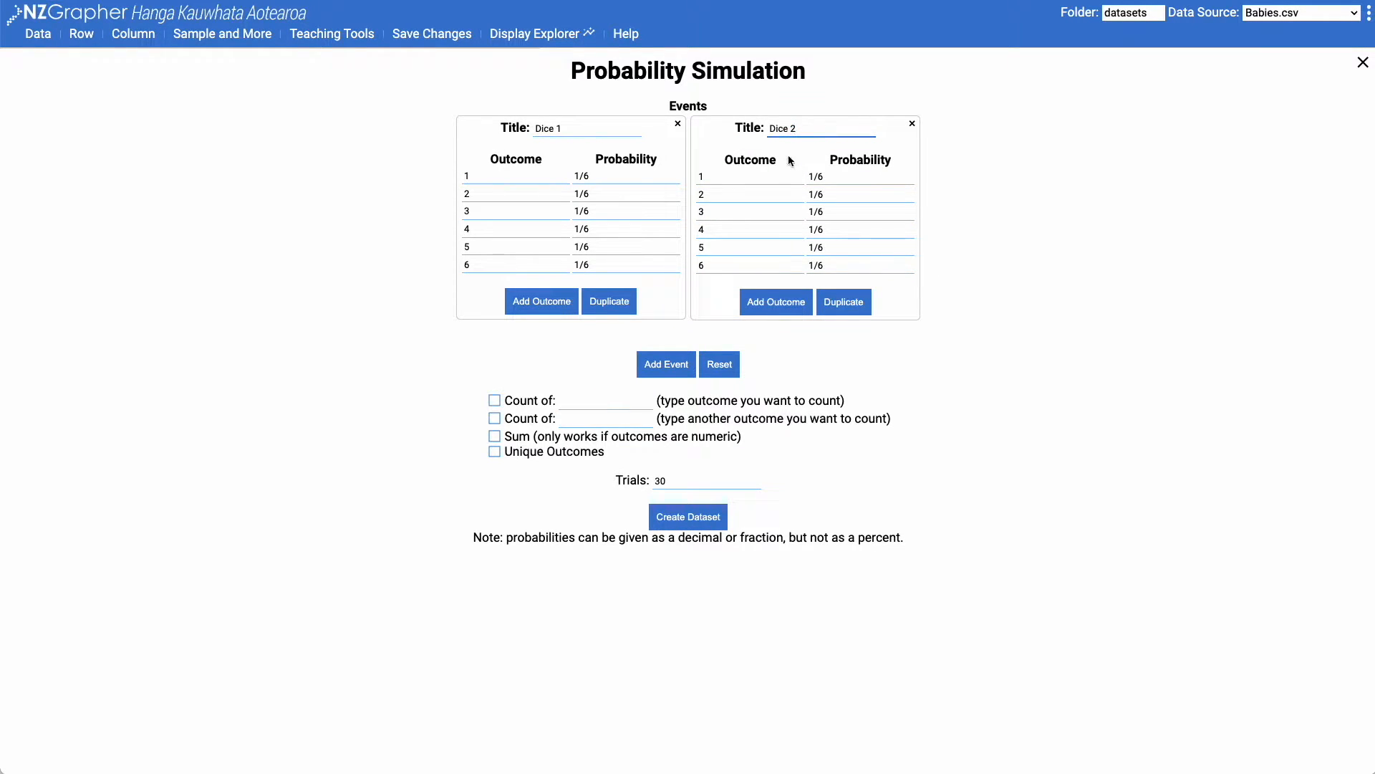
# Include a count of outcome 6 and the sum of the outcomes in the simulation
pyautogui.click(494, 400)
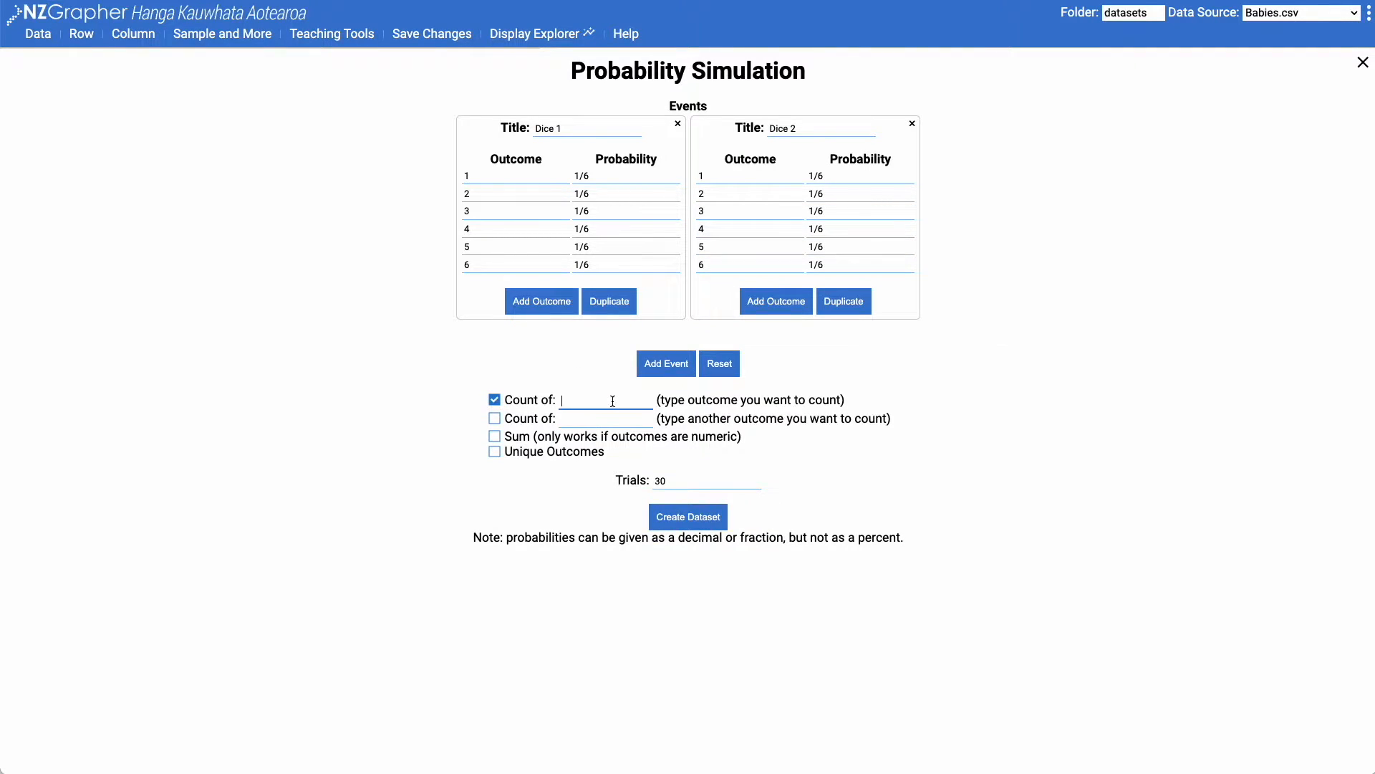
pyautogui.write('6')
pyautogui.click(495, 436)
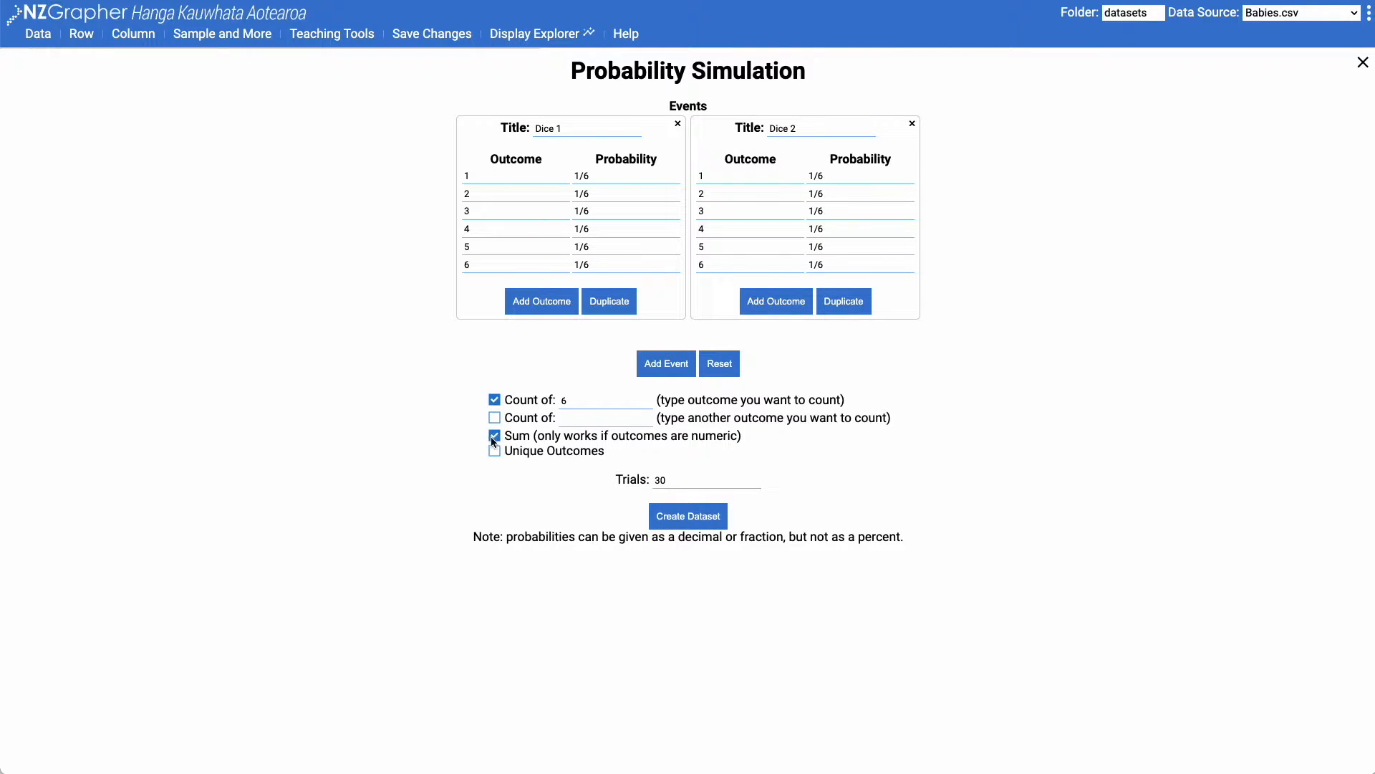
# Set the number of trials to 500 and create the dataset
pyautogui.click(671, 480)
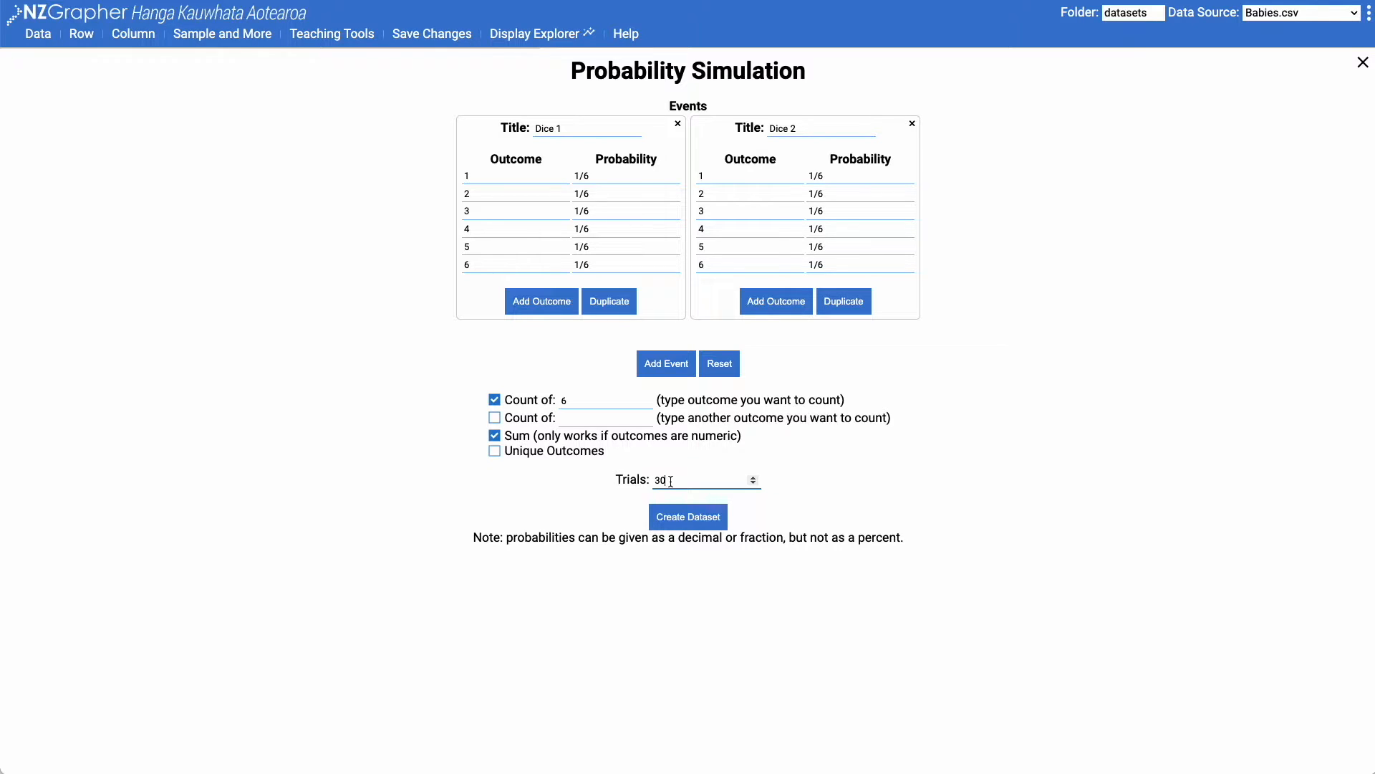
pyautogui.press('BackSpace')
pyautogui.press('BackSpace')
pyautogui.write('500')
pyautogui.click(762, 457)
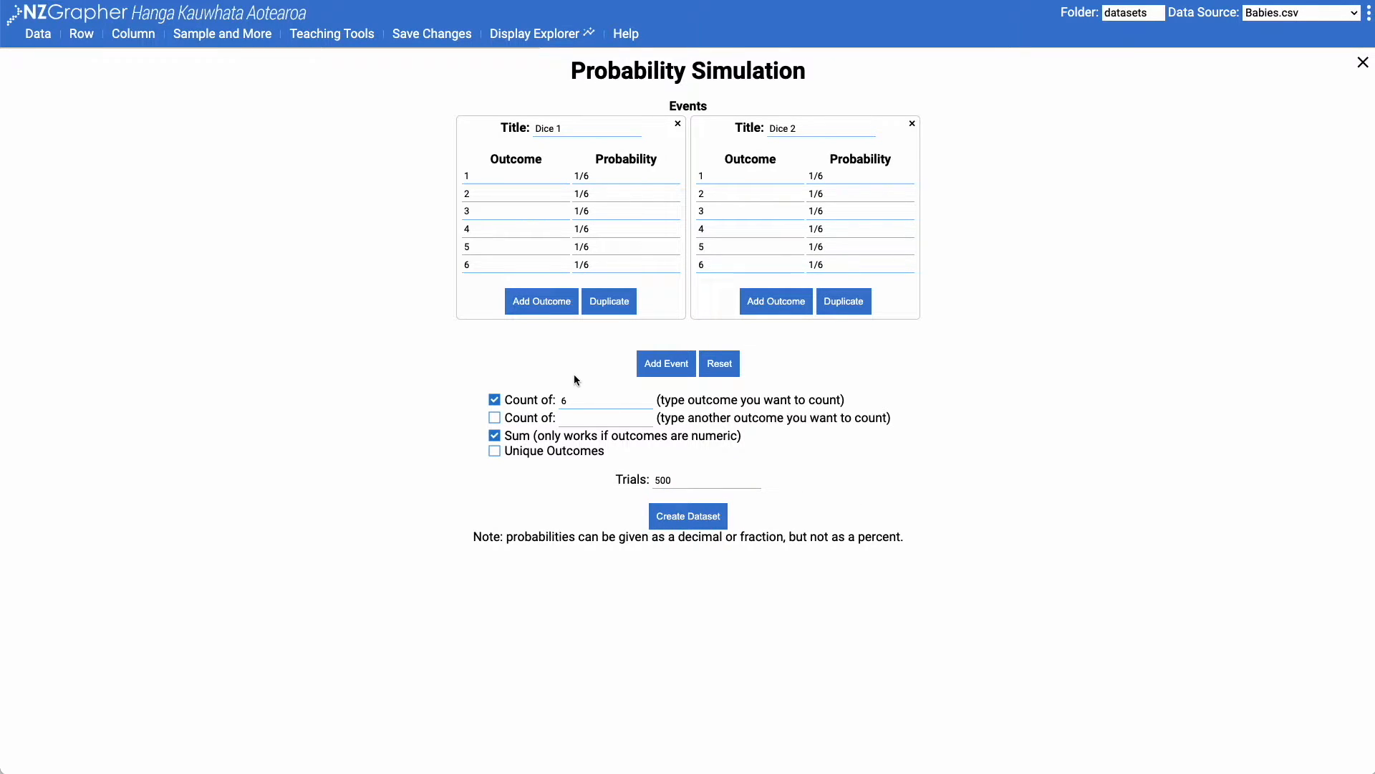
pyautogui.click(698, 520)
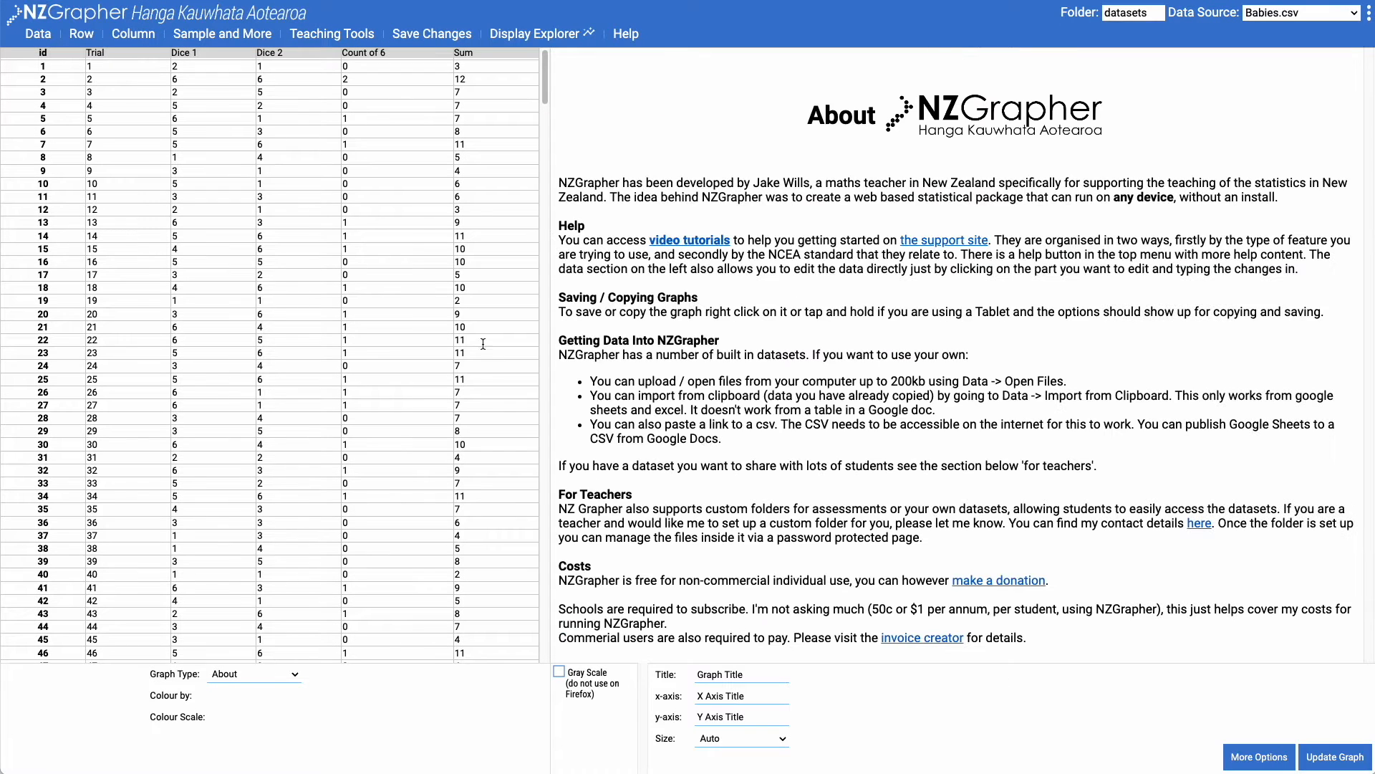
# Look through the simulated trials and plot the Sum variable as a bar graph
pyautogui.scroll(-20, 537, 86)
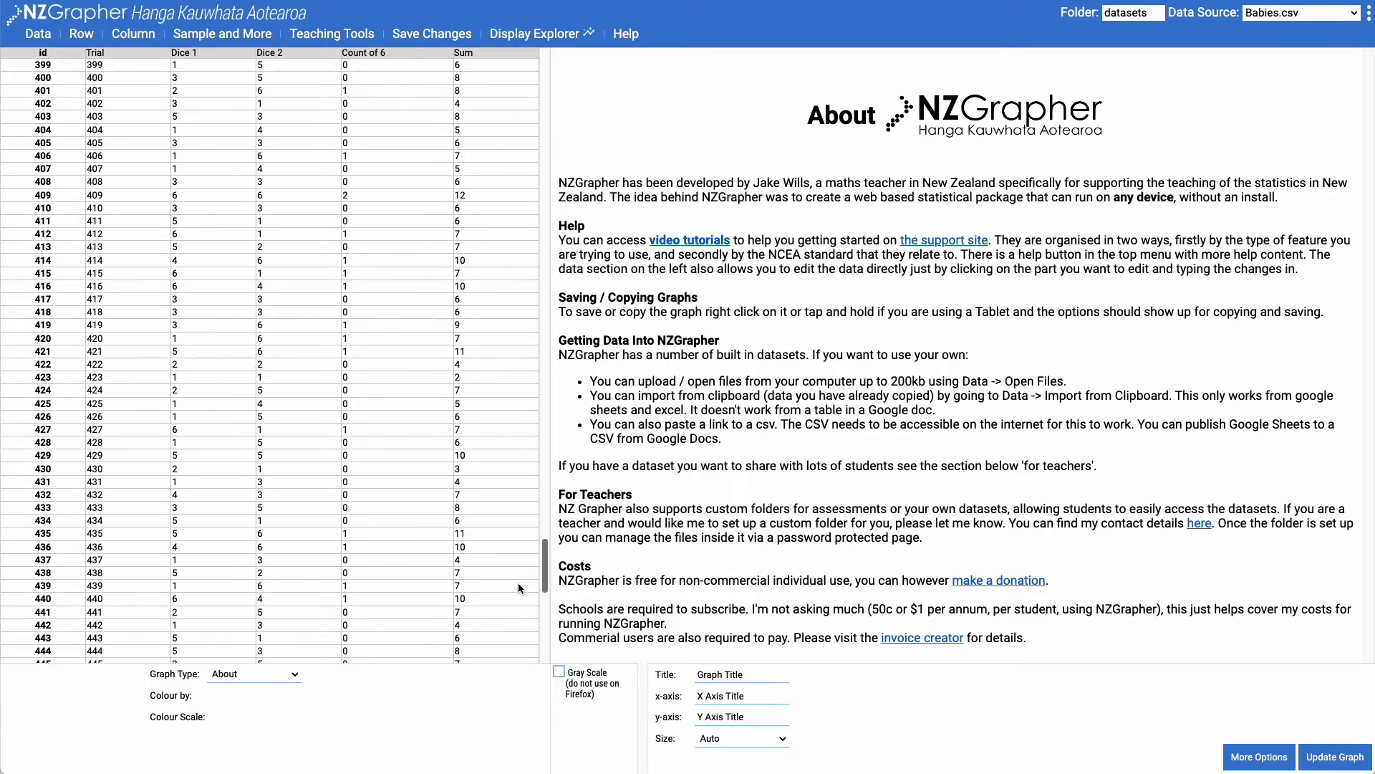
pyautogui.scroll(20, 528, 473)
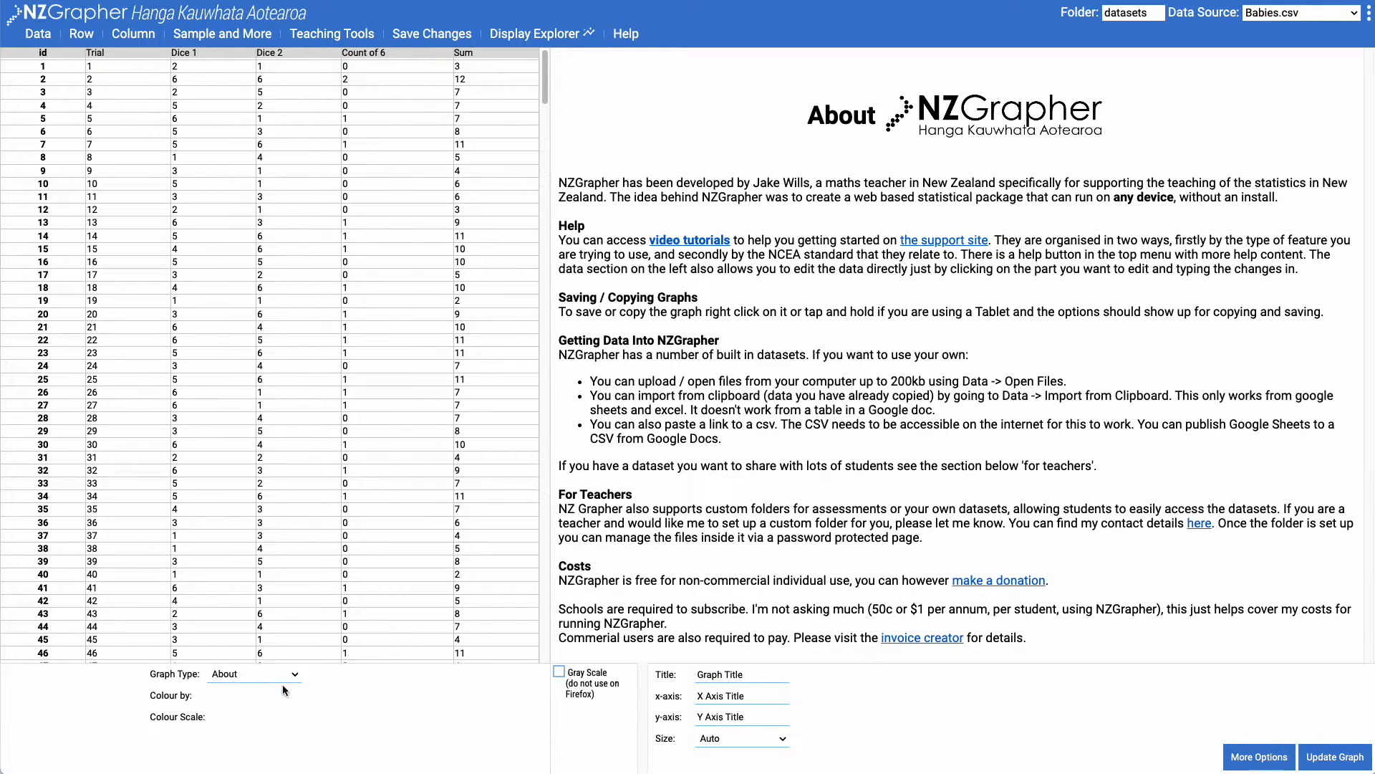
pyautogui.click(260, 674)
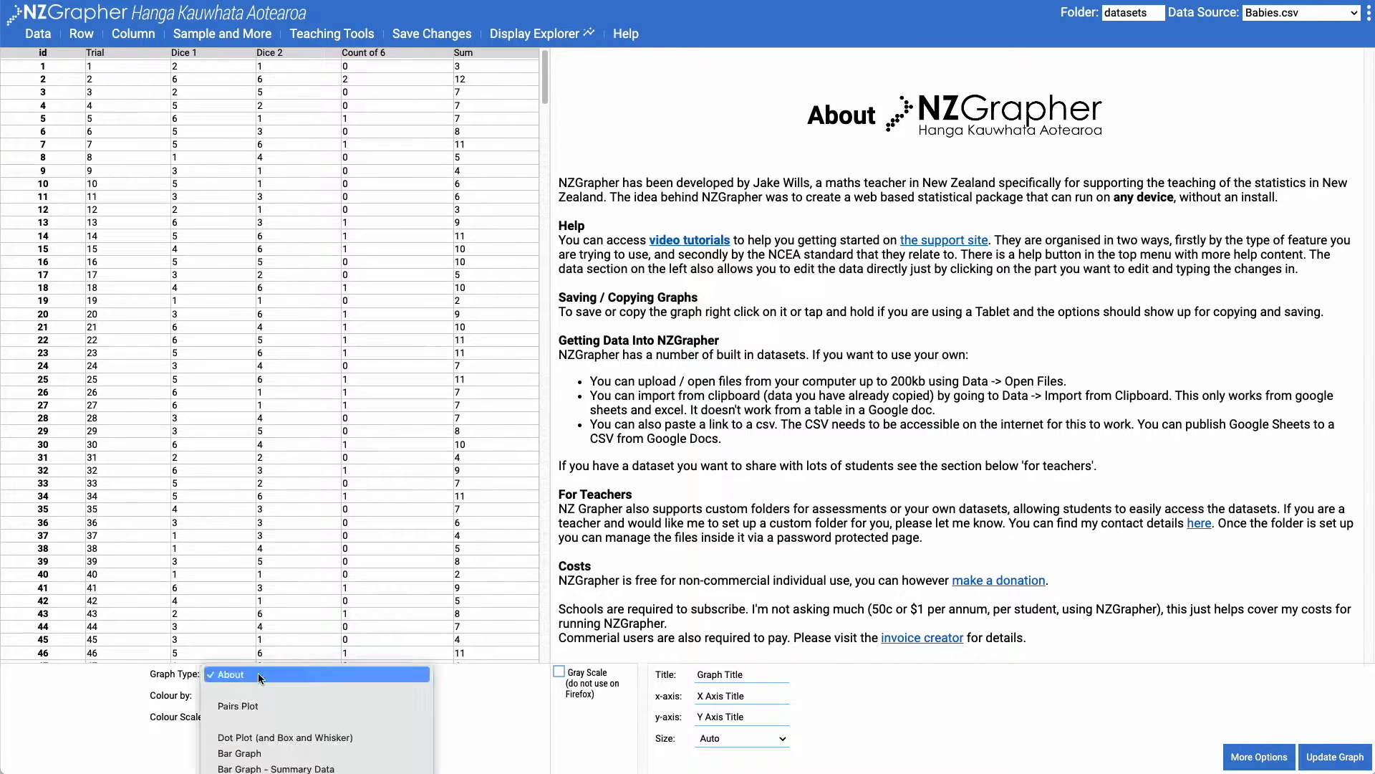
pyautogui.click(268, 753)
pyautogui.click(109, 677)
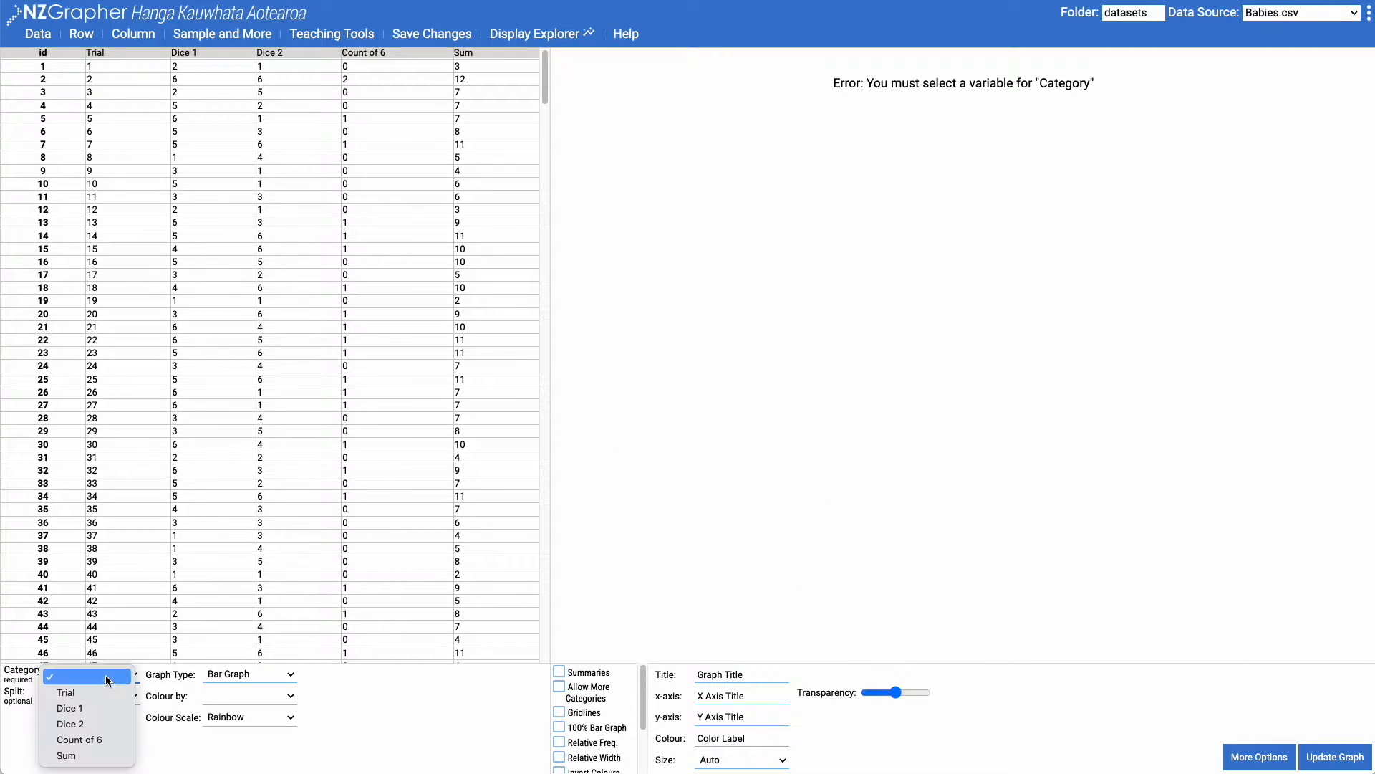
pyautogui.click(93, 755)
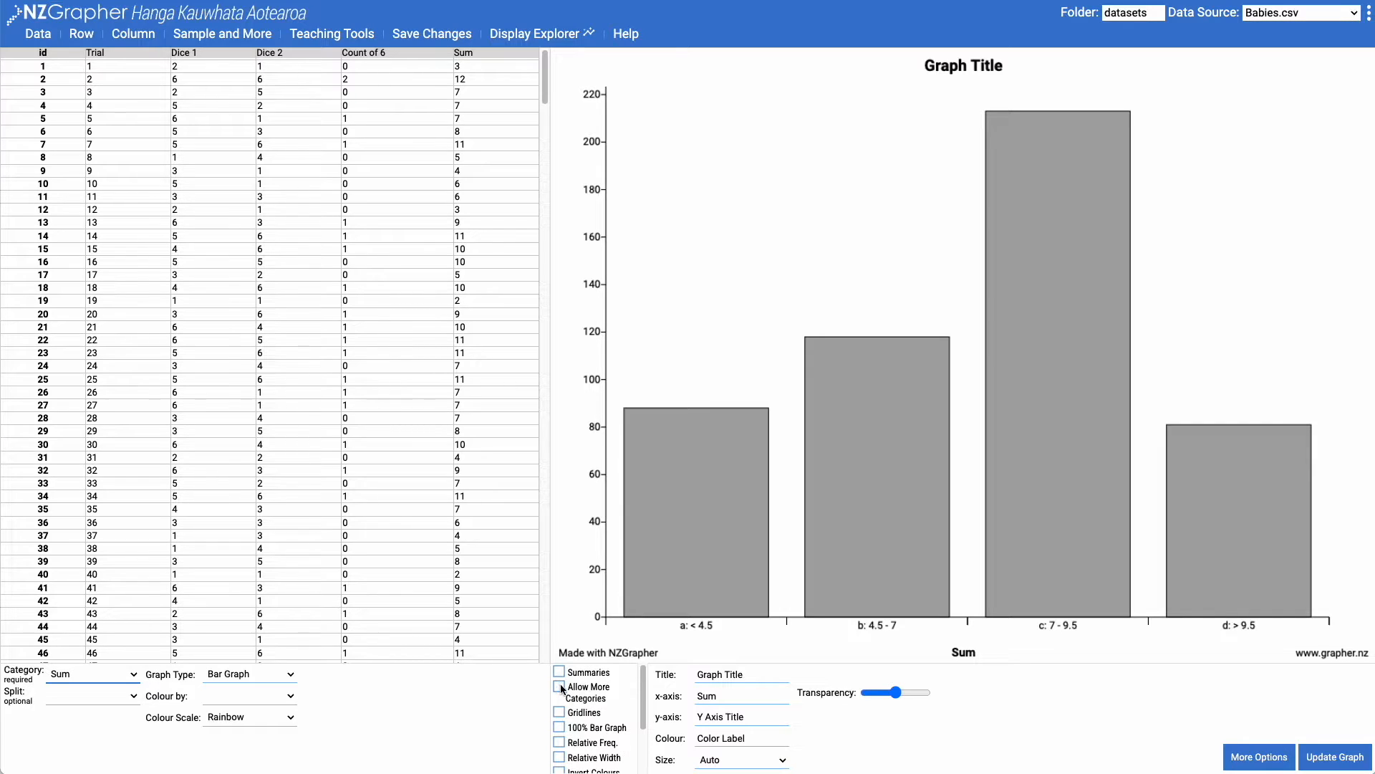
# Allow more categories in the Sum bar graph and show it as relative frequencies
pyautogui.click(559, 688)
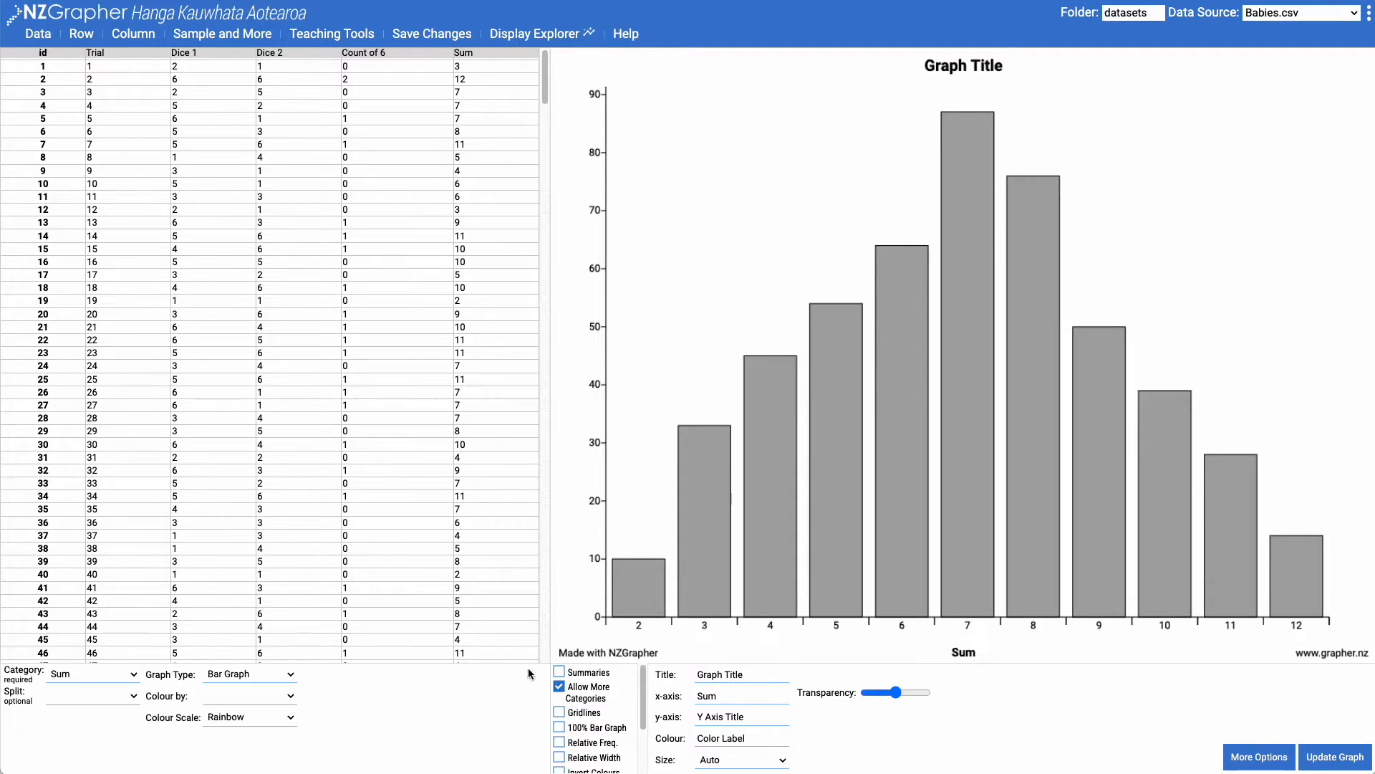
pyautogui.moveTo(628, 619)
pyautogui.click(561, 744)
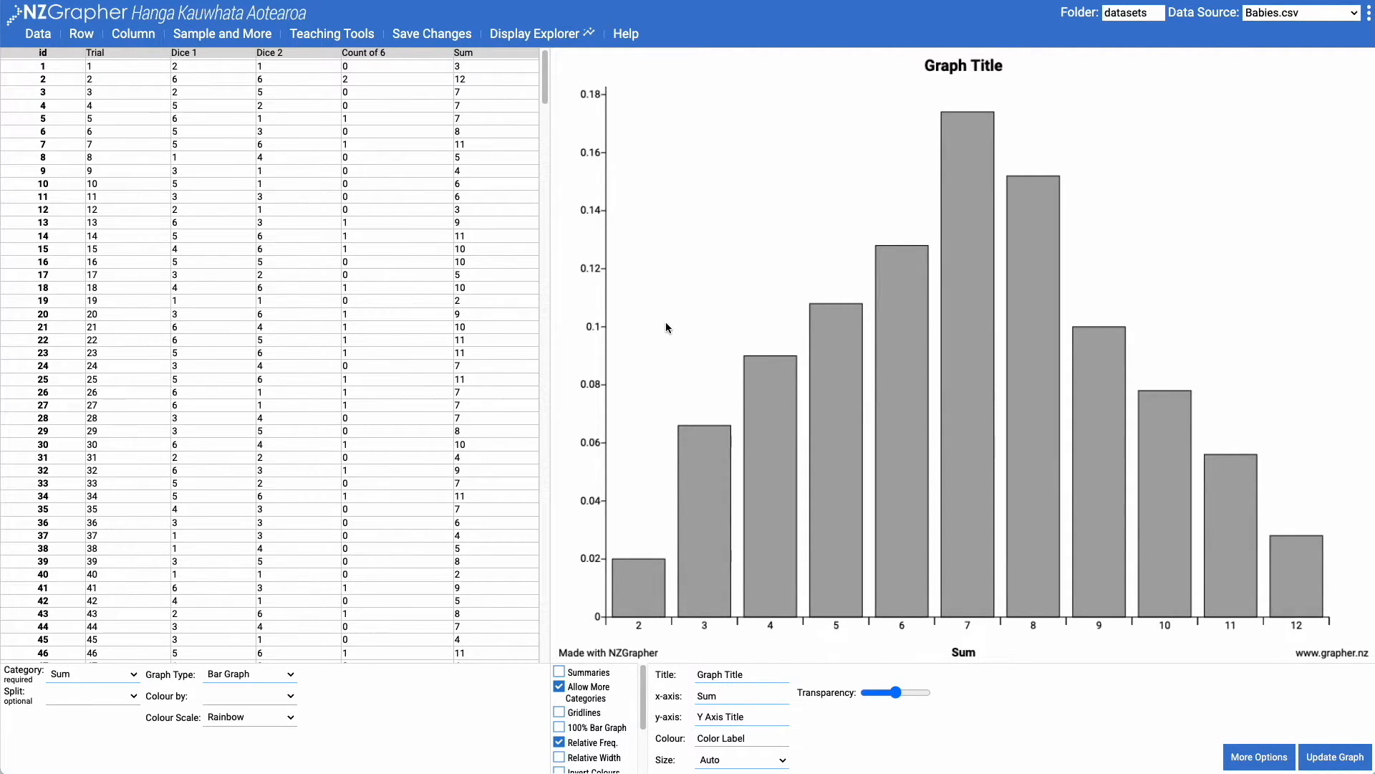
# Change the graph type to Running Proportion for Sum, with 7 as the success value
pyautogui.click(281, 674)
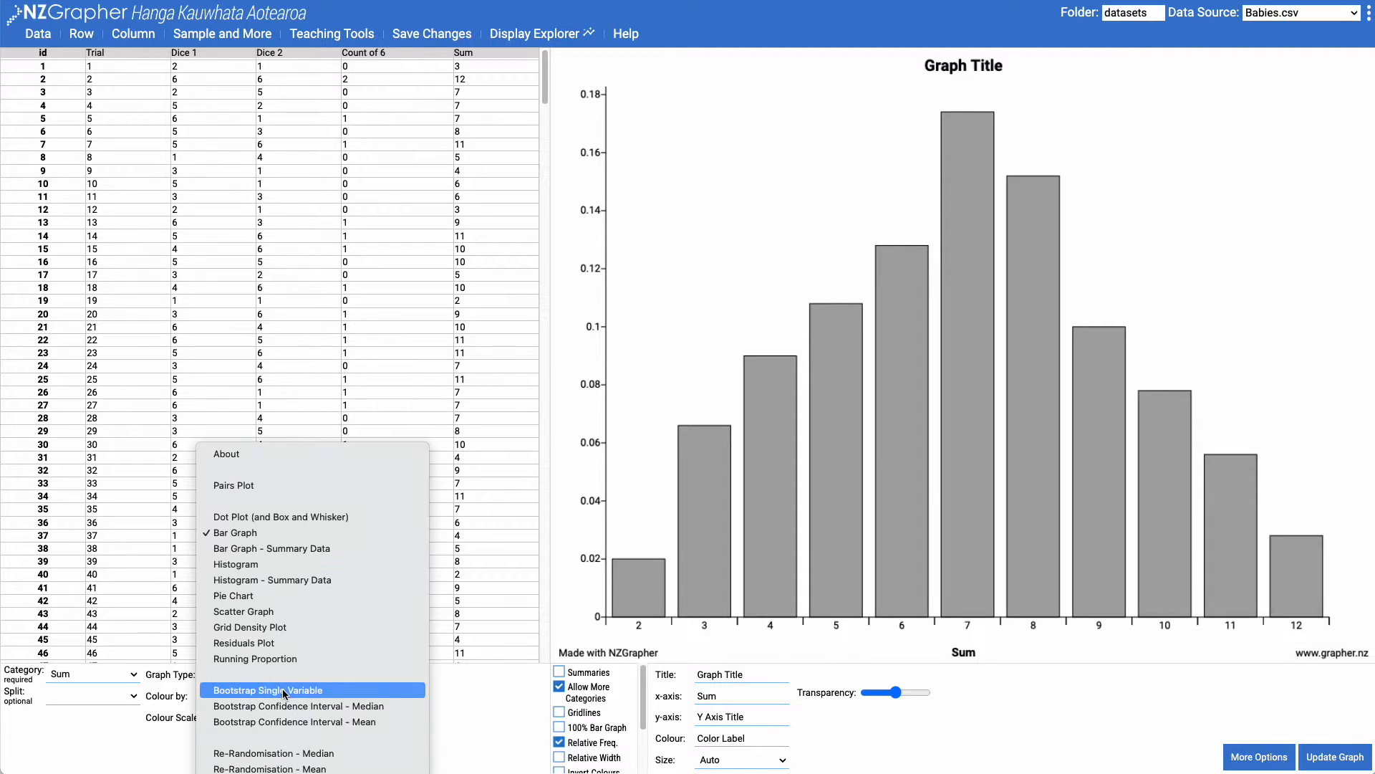
pyautogui.click(283, 660)
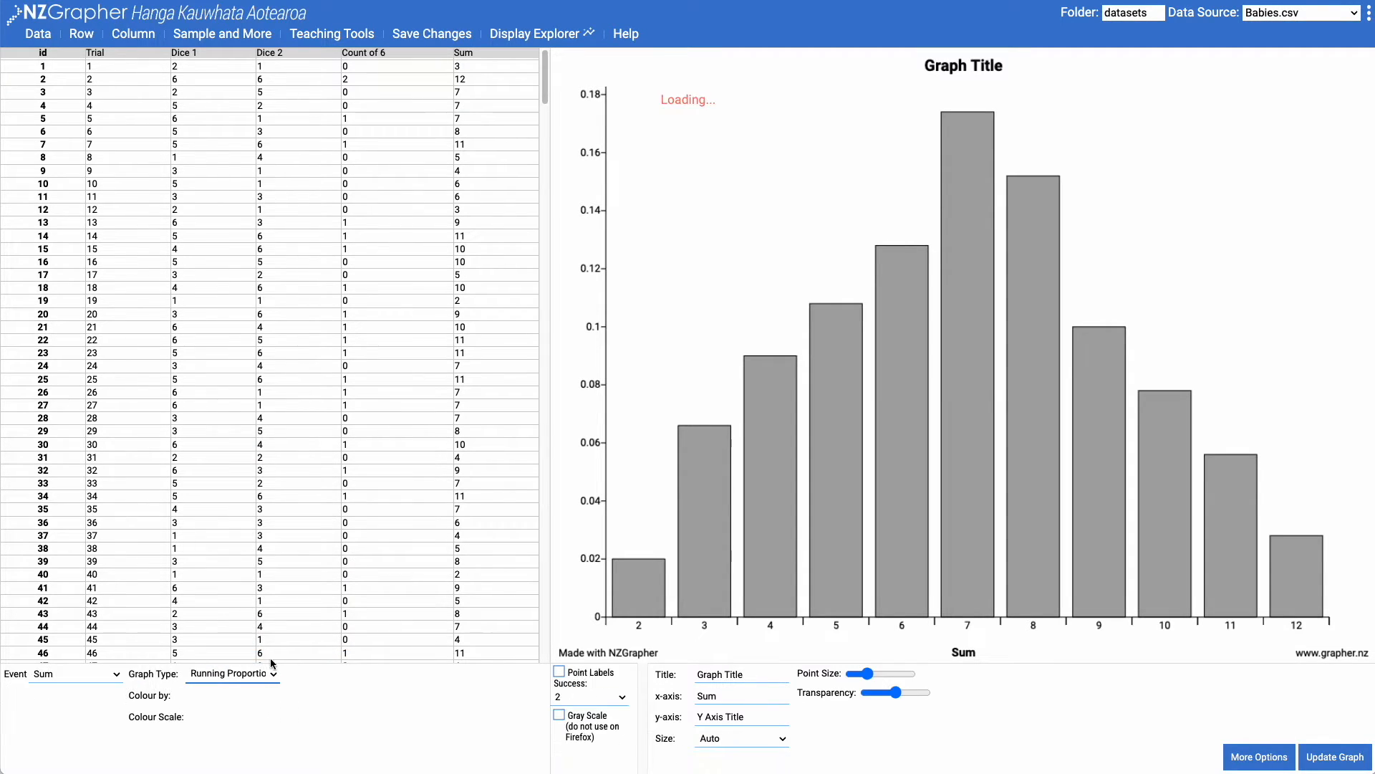
pyautogui.click(605, 700)
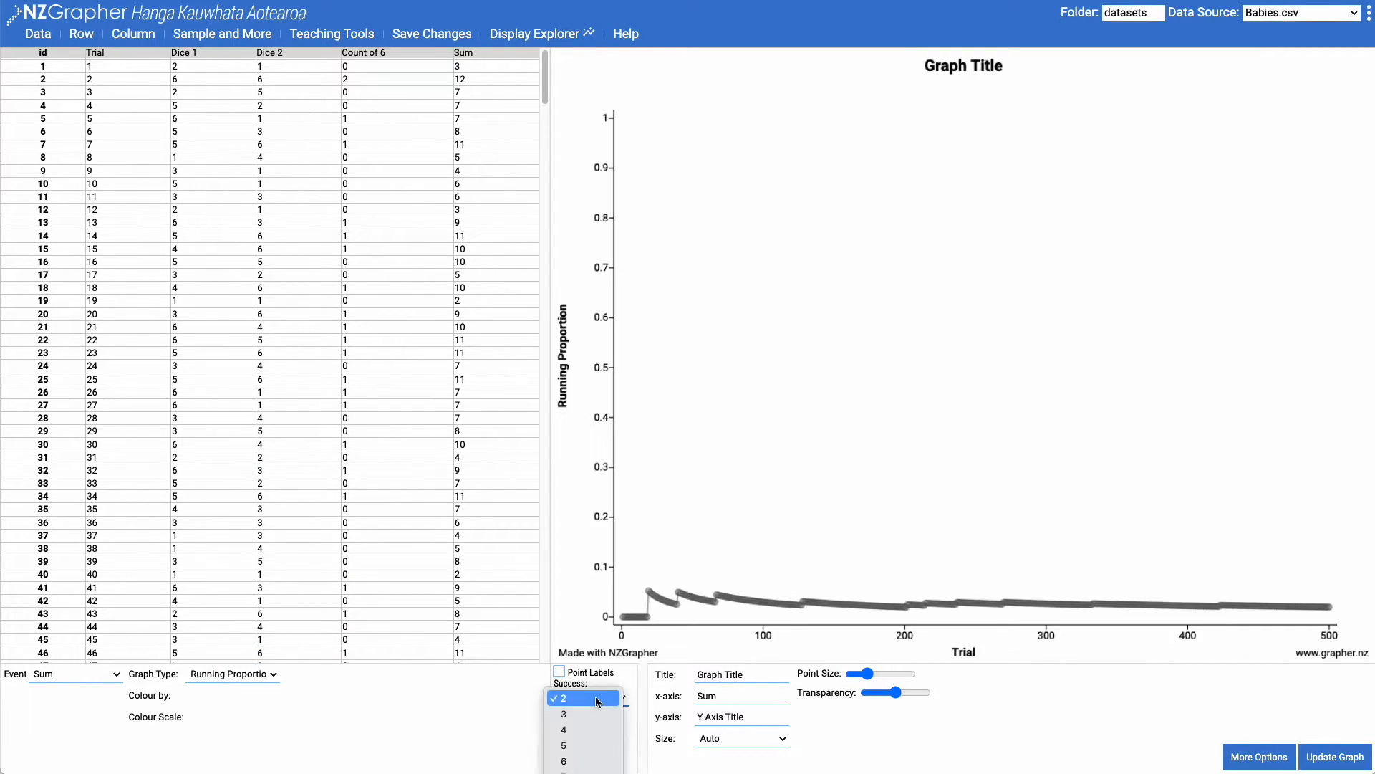
pyautogui.click(584, 767)
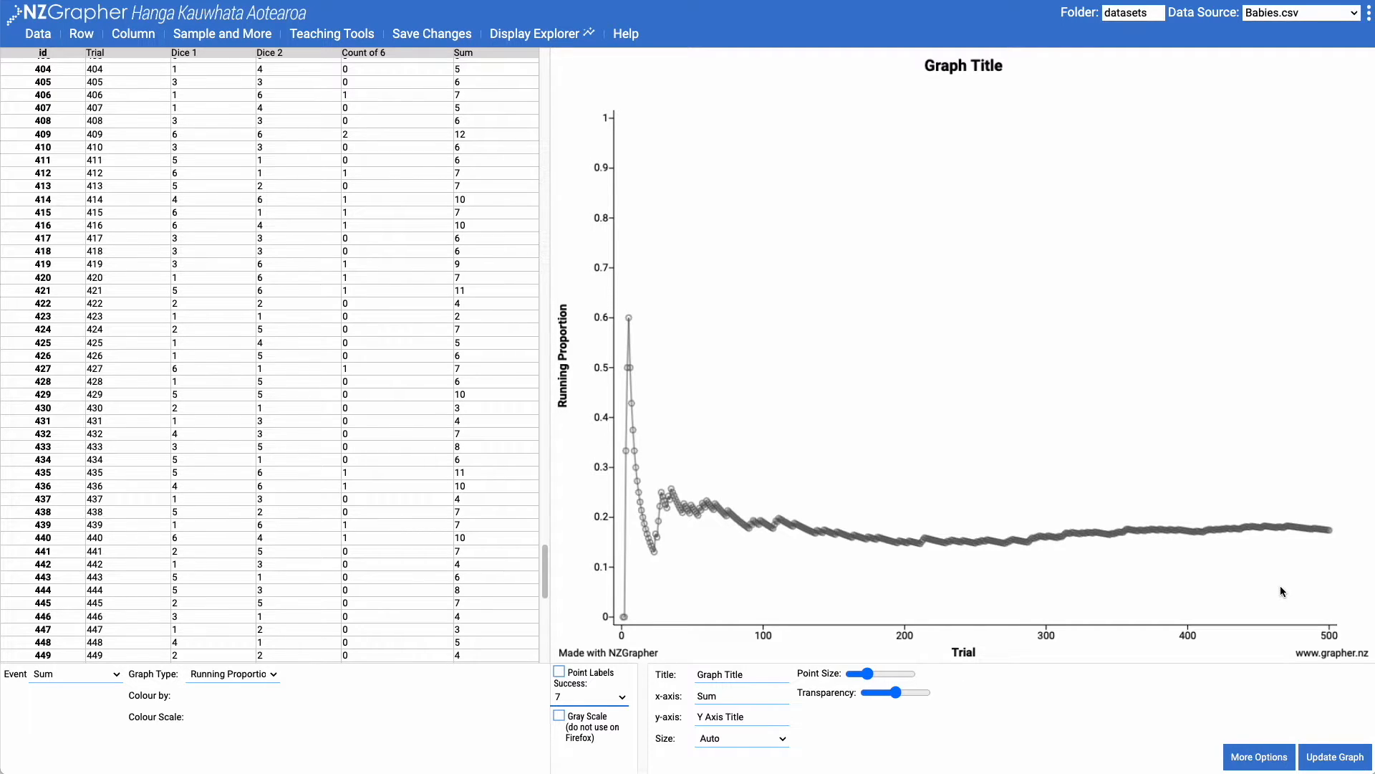
# Return to the Probability Simulation setup and reset its events
pyautogui.click(47, 37)
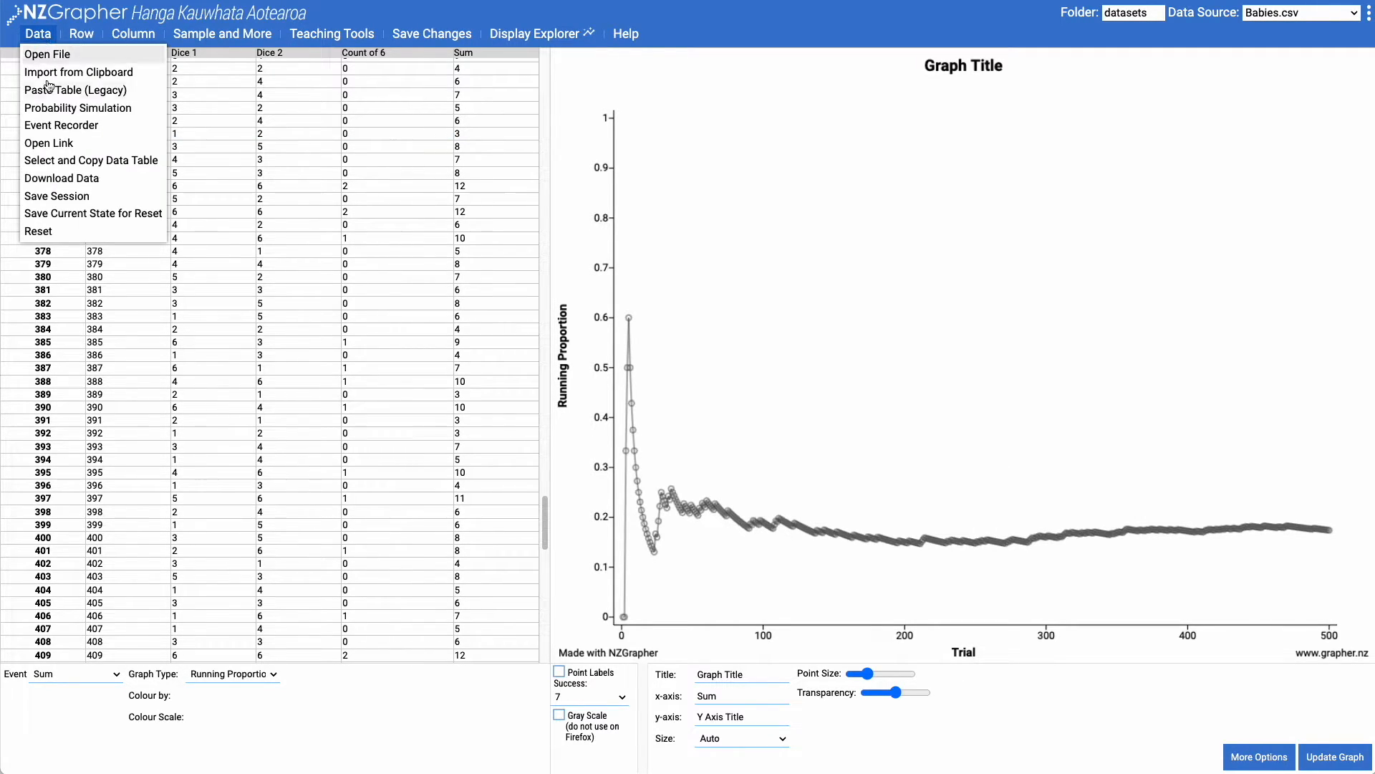
pyautogui.click(73, 111)
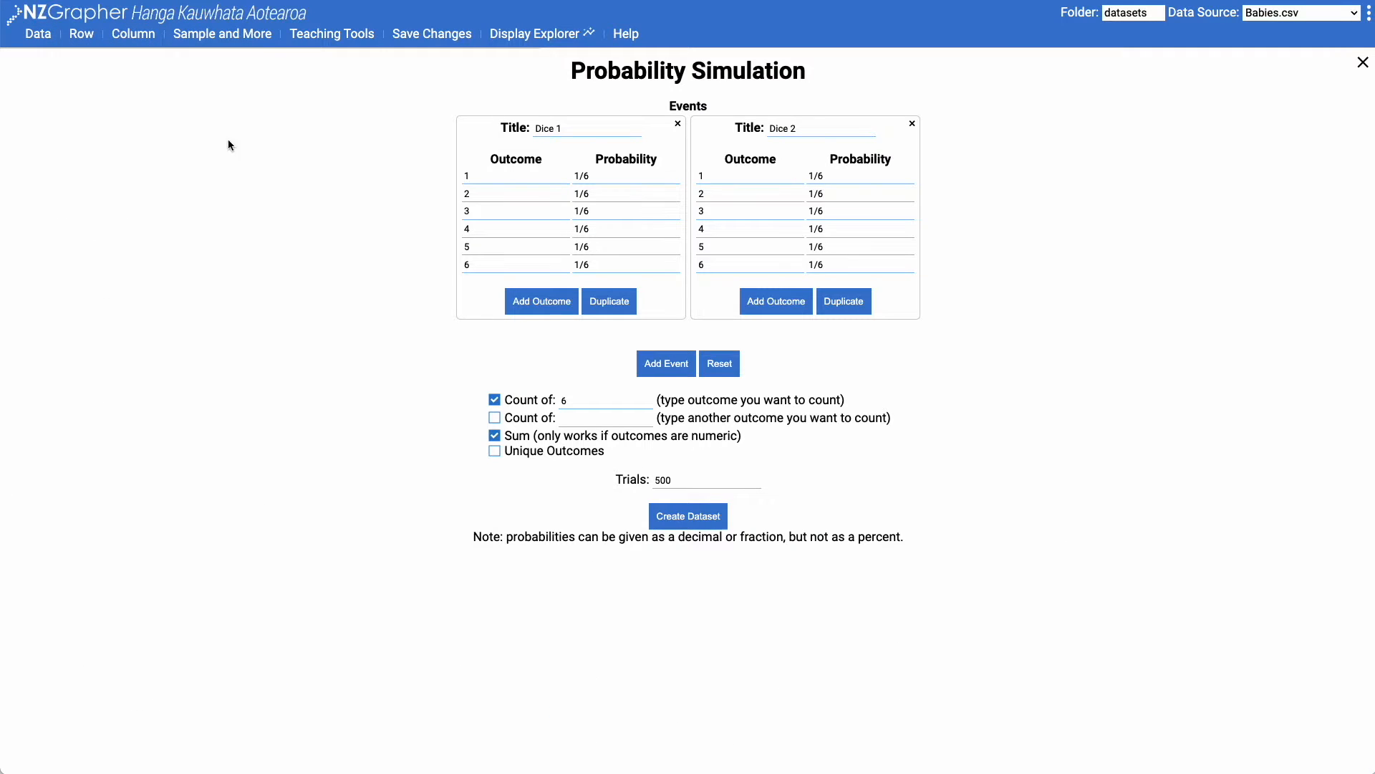
pyautogui.click(727, 373)
# Define an event titled Kitten 1 with the outcomes Male and Female, each with a probability of 0.5
pyautogui.click(660, 126)
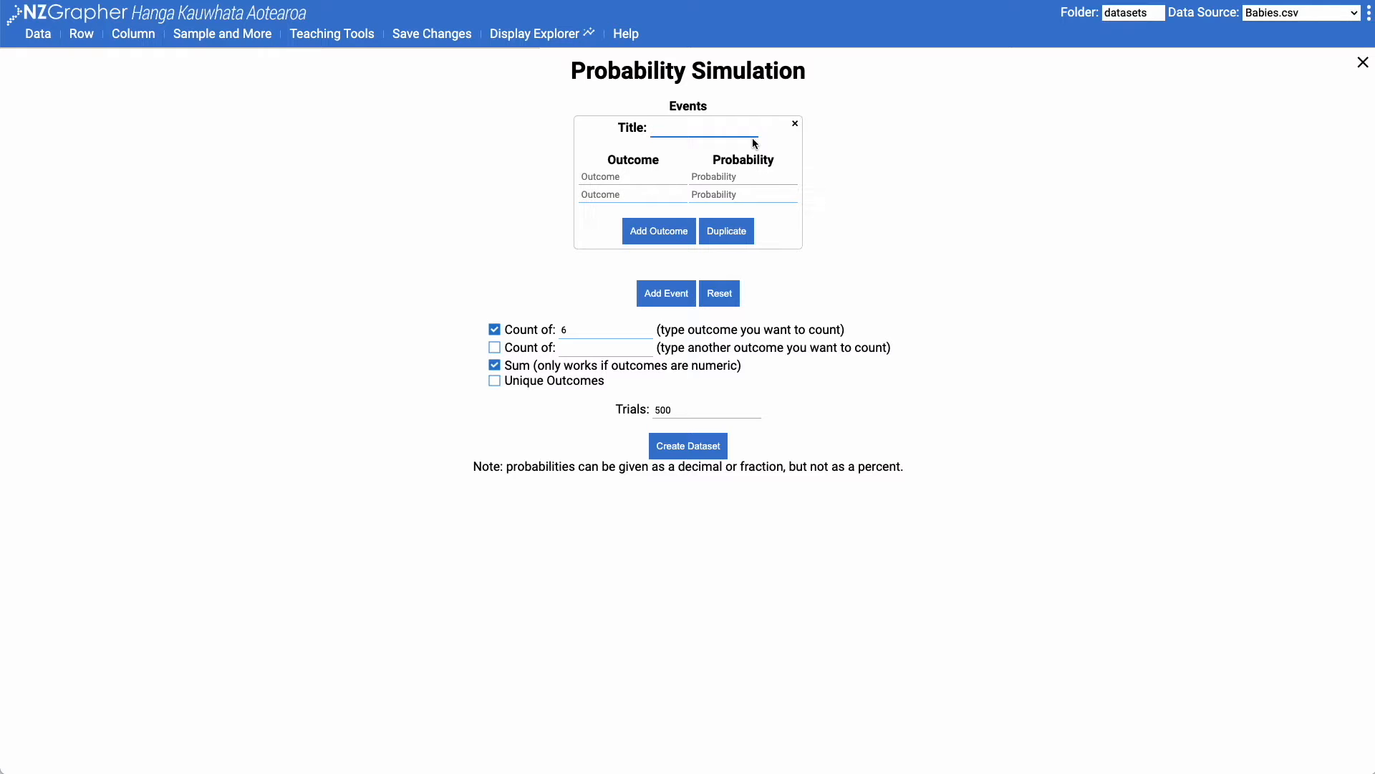
pyautogui.write('Kitten 1')
pyautogui.click(631, 182)
pyautogui.write('Male')
pyautogui.press('Tab')
pyautogui.press('Tab')
pyautogui.write('Female')
pyautogui.press('Tab')
pyautogui.write('0.')
pyautogui.click(745, 174)
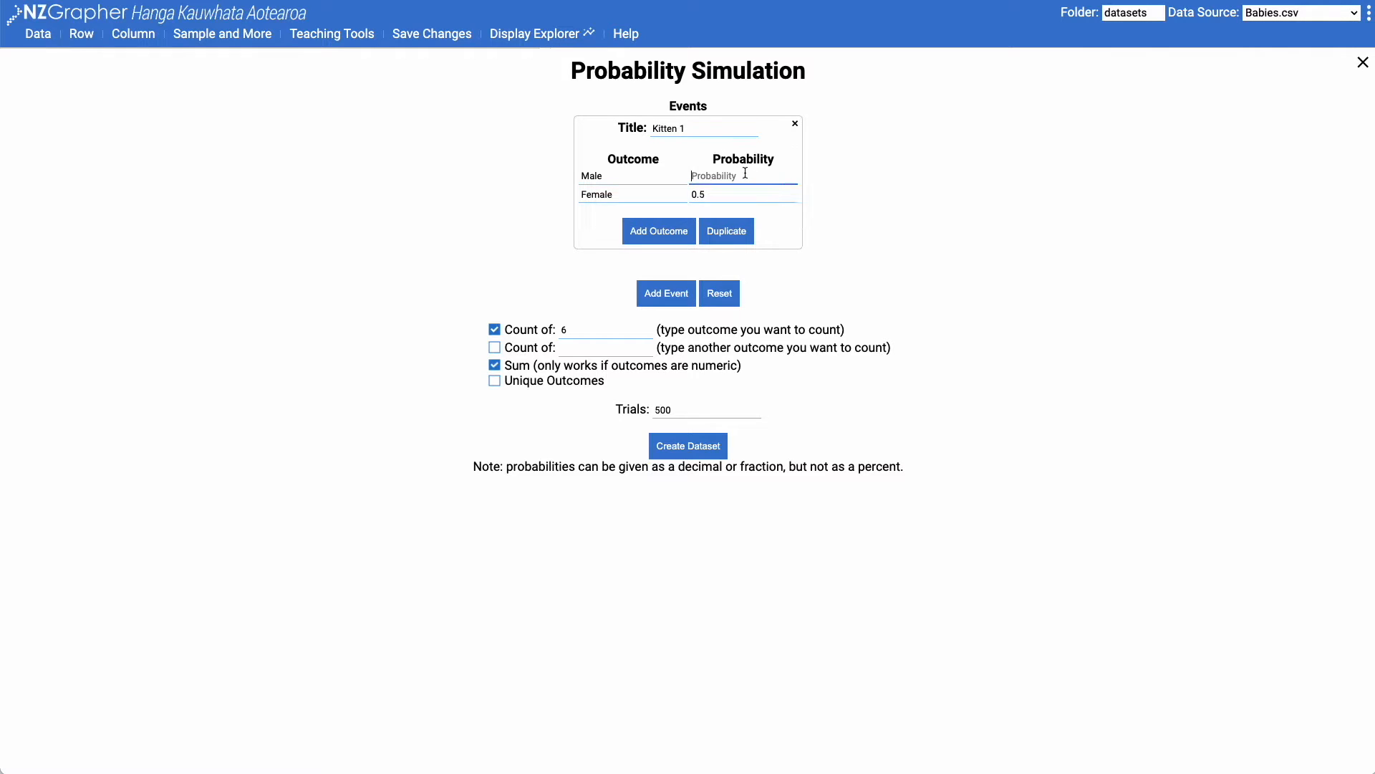
pyautogui.write('0.5')
# Duplicate the Kitten 1 event four times to make five events
pyautogui.click(720, 237)
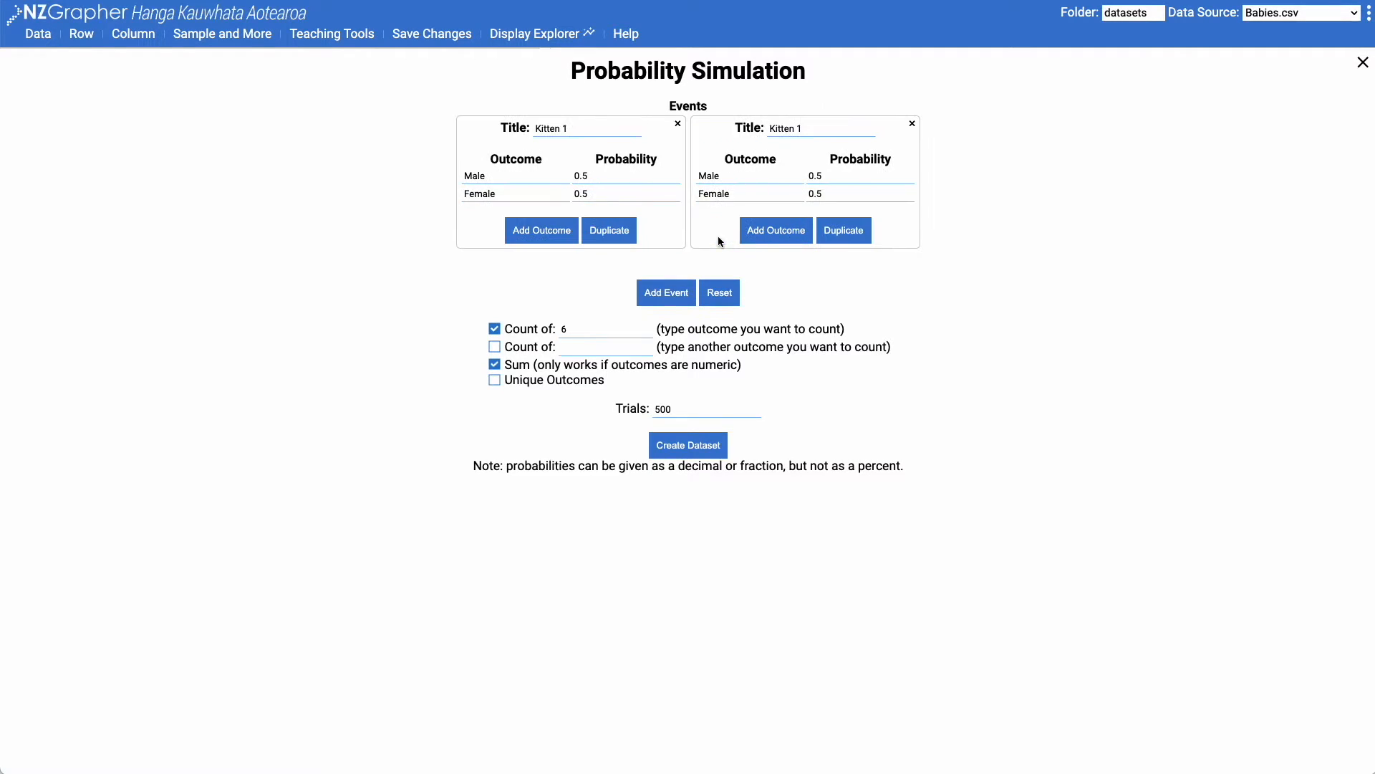
pyautogui.click(844, 236)
pyautogui.click(960, 239)
pyautogui.click(1090, 242)
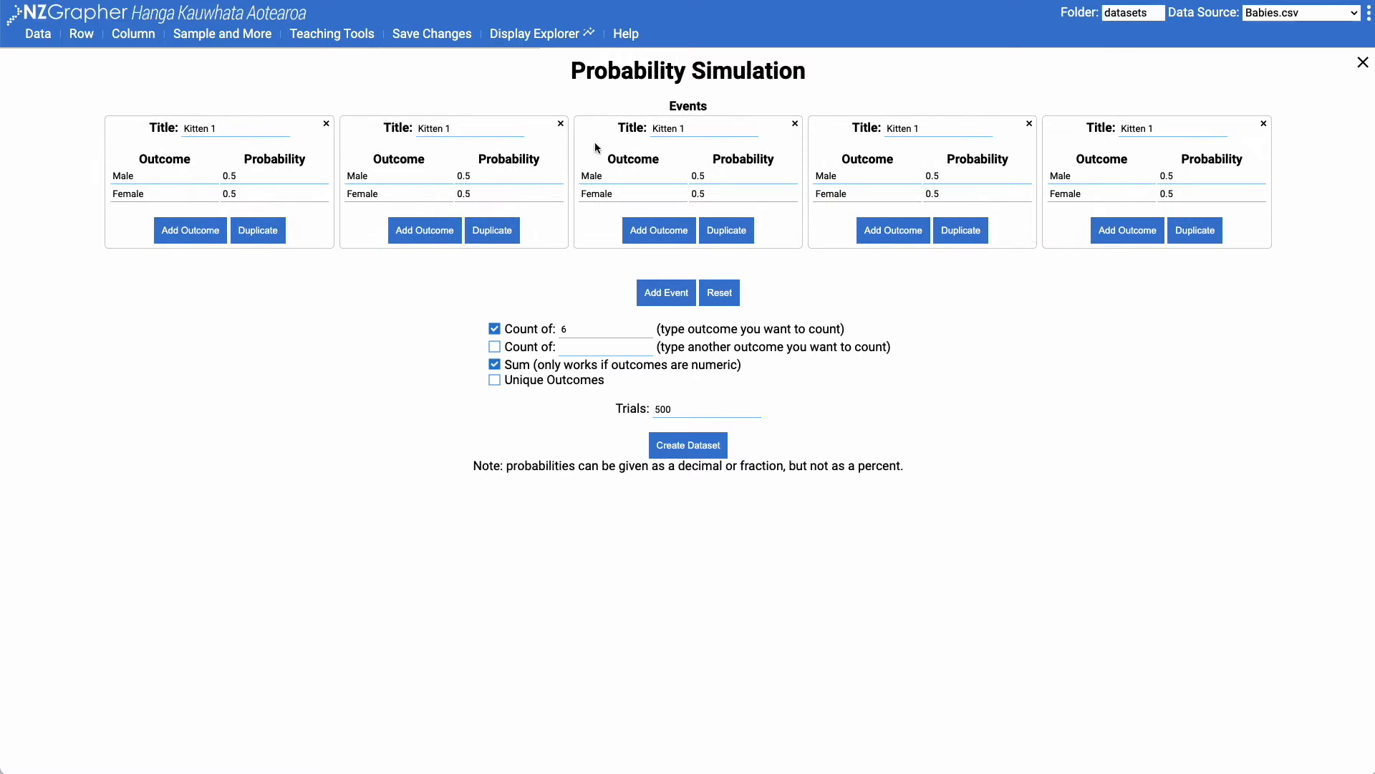
# Retitle the four duplicated events as Kitten 2, Kitten 3, Kitten 4 and Kitten 5
pyautogui.click(469, 129)
pyautogui.press('BackSpace')
pyautogui.write('2')
pyautogui.click(681, 129)
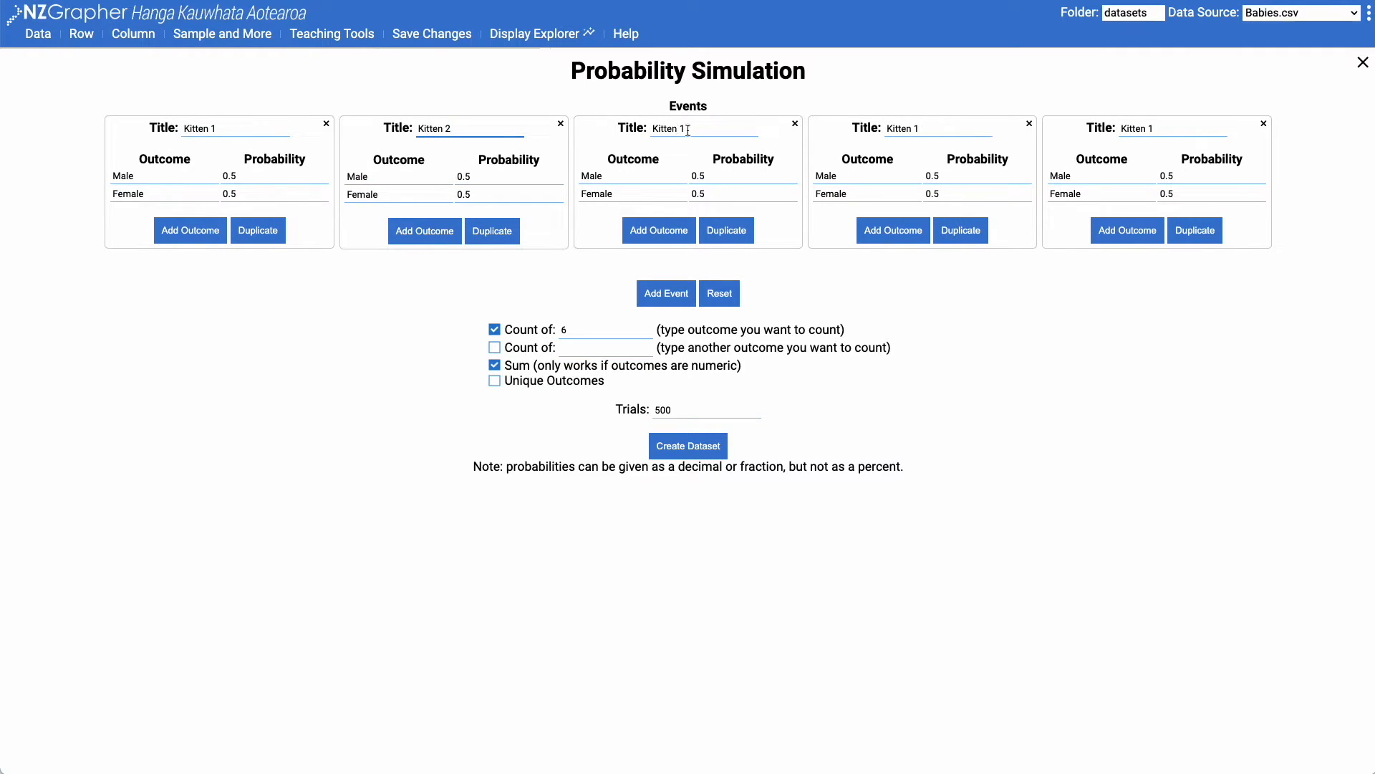
pyautogui.press('BackSpace')
pyautogui.write('3')
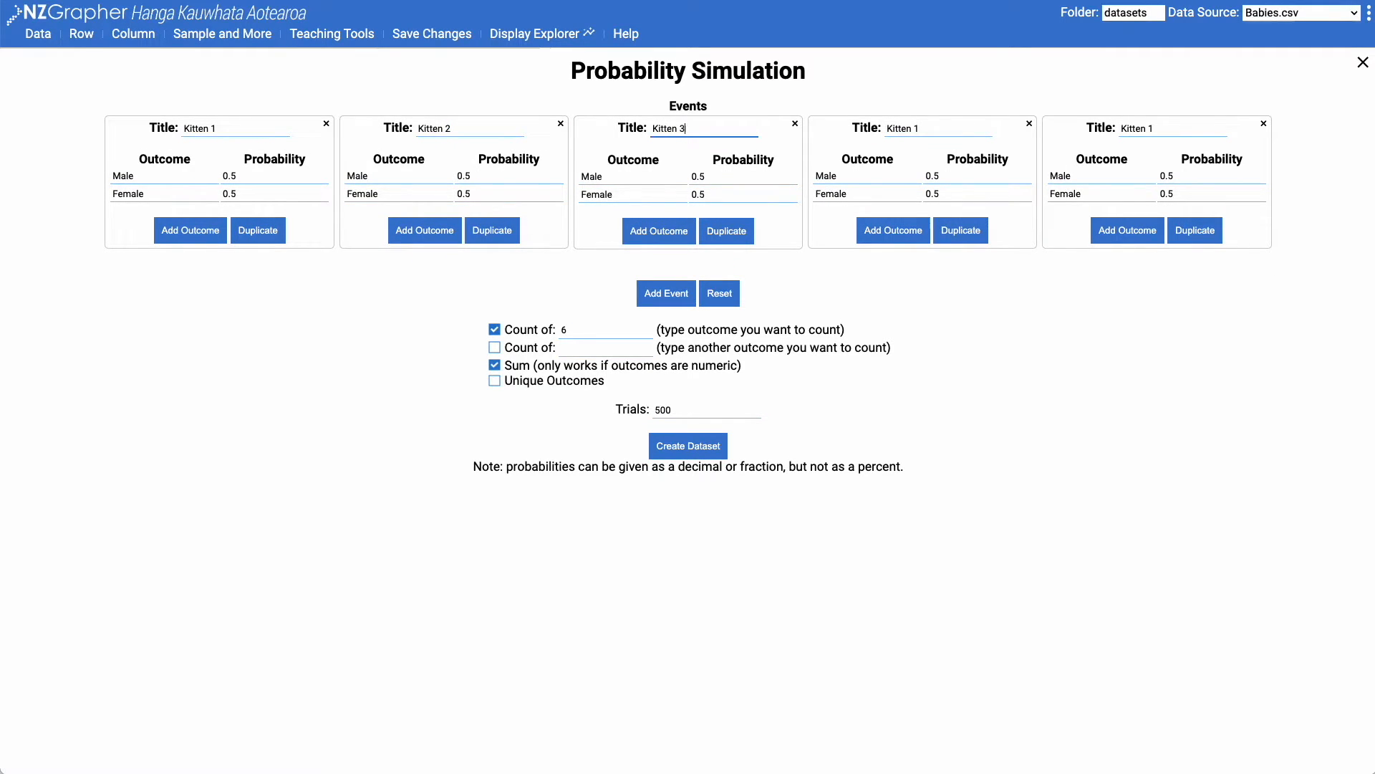
pyautogui.click(904, 133)
pyautogui.press('BackSpace')
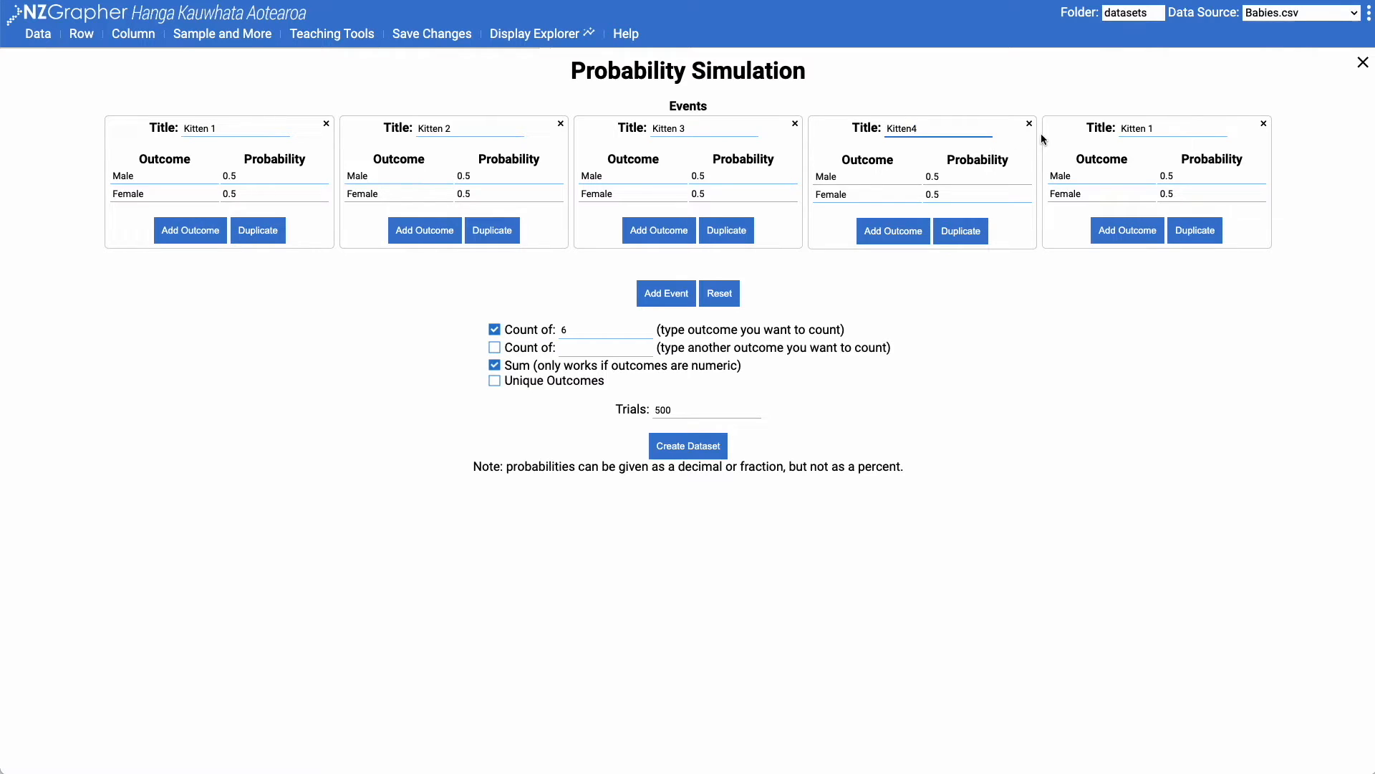
pyautogui.write('4')
pyautogui.click(1154, 129)
pyautogui.press('BackSpace')
pyautogui.write('5')
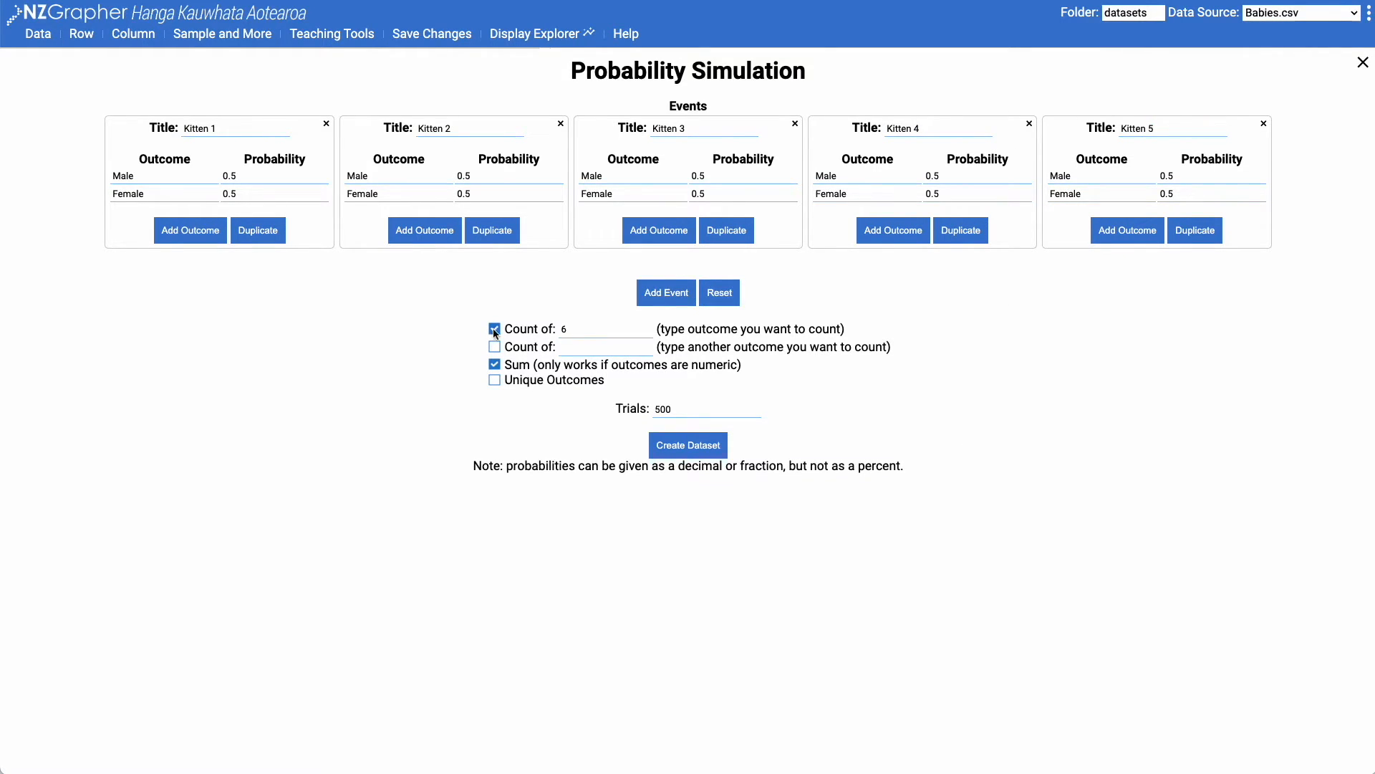
# Set the simulation to count Male and Female outcomes without the sum, and create the dataset
pyautogui.click(534, 331)
pyautogui.write('Male')
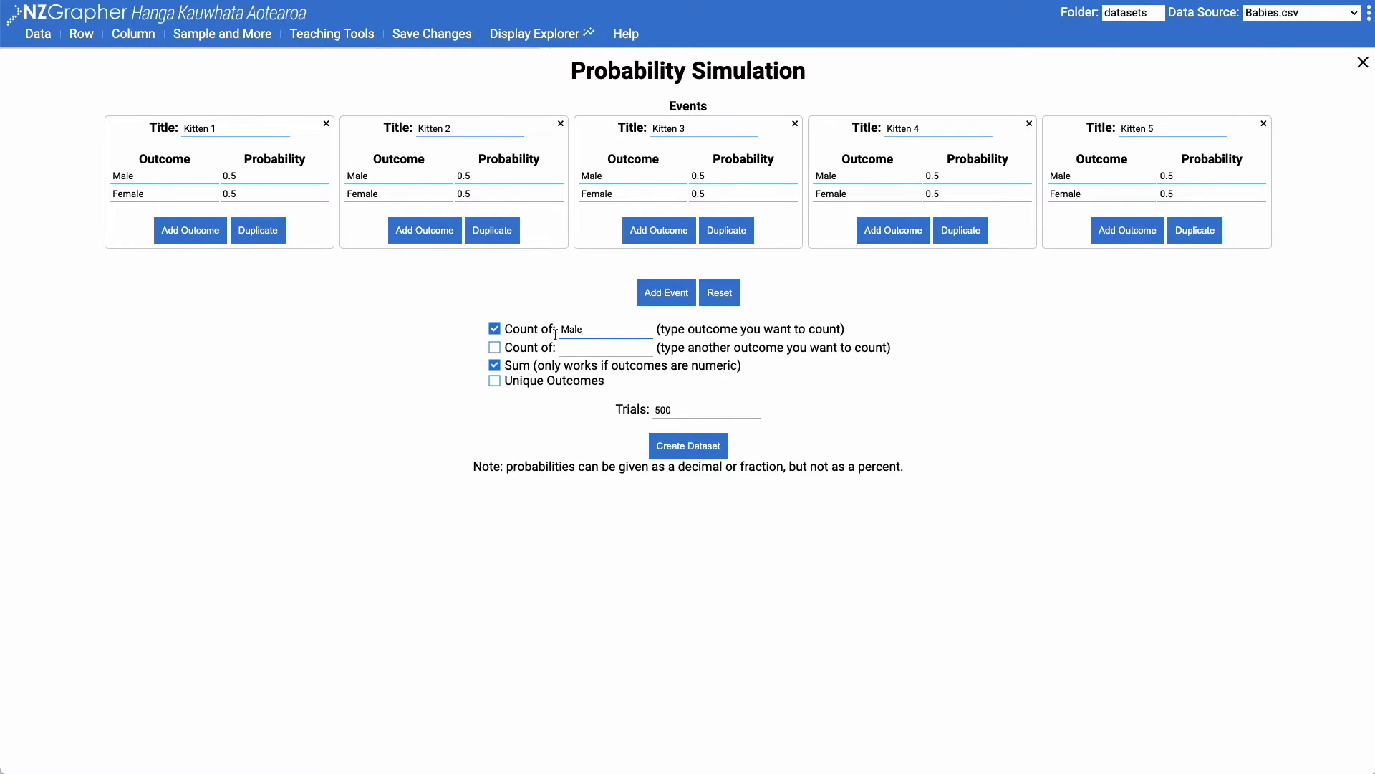
pyautogui.click(495, 364)
pyautogui.click(598, 348)
pyautogui.write('Female')
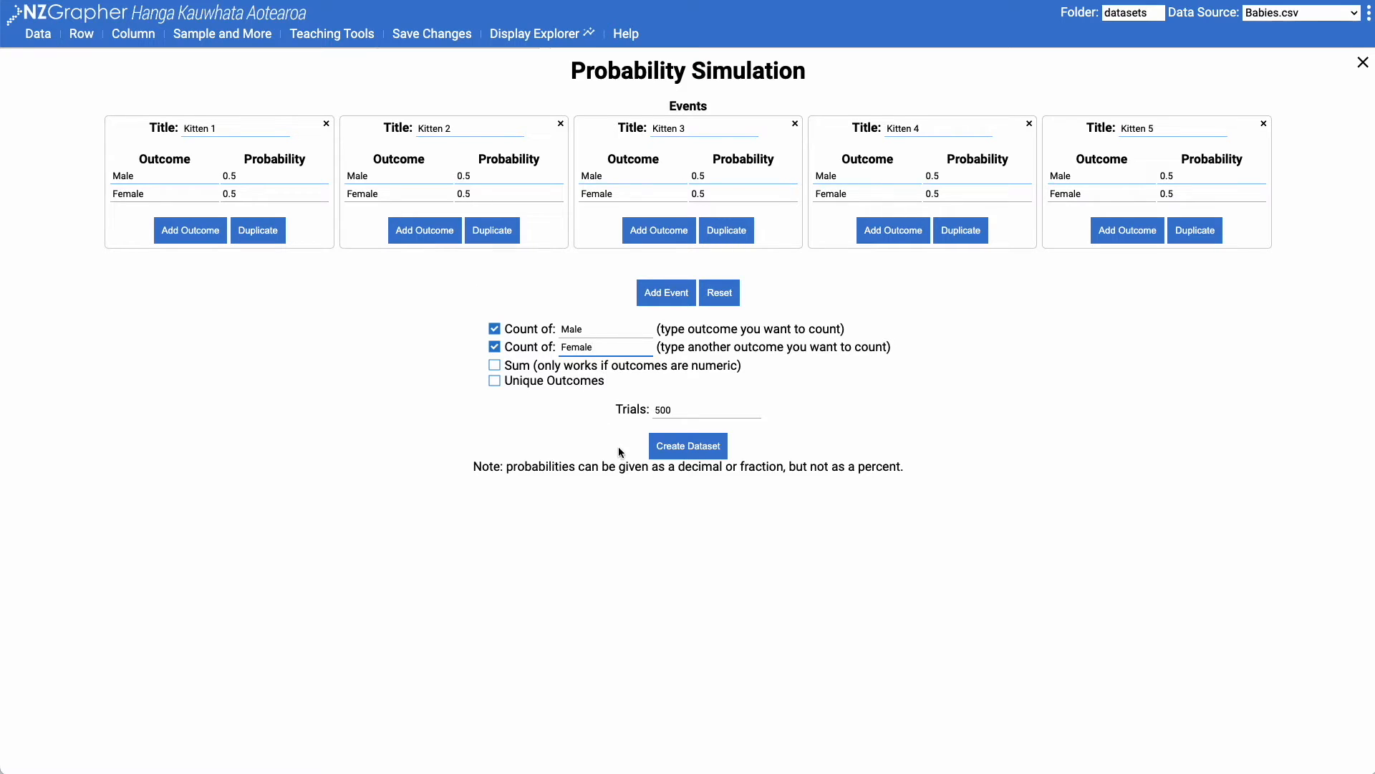
pyautogui.click(689, 449)
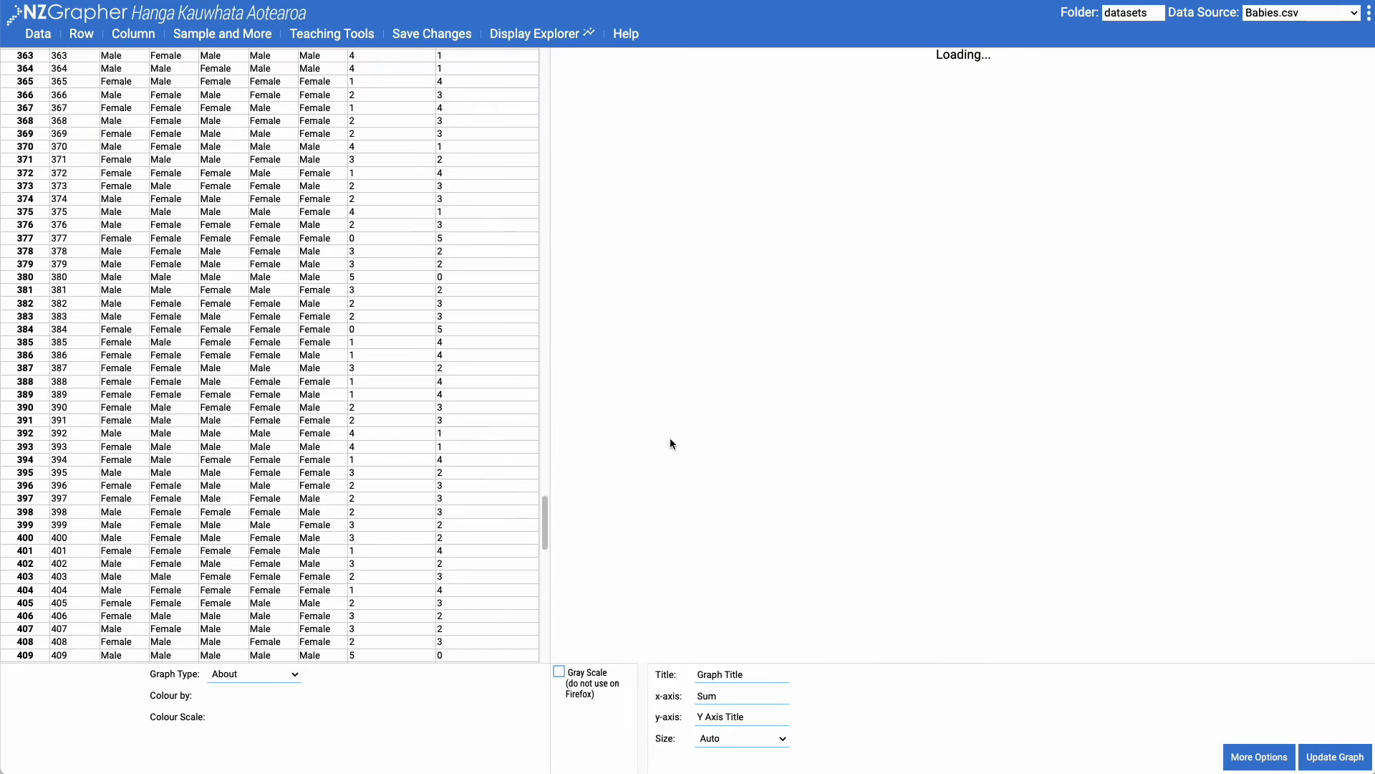
# Graph the simulated trials as a Bar Graph with Count of Male as the category
pyautogui.moveTo(545, 523); pyautogui.dragTo(519, 49)
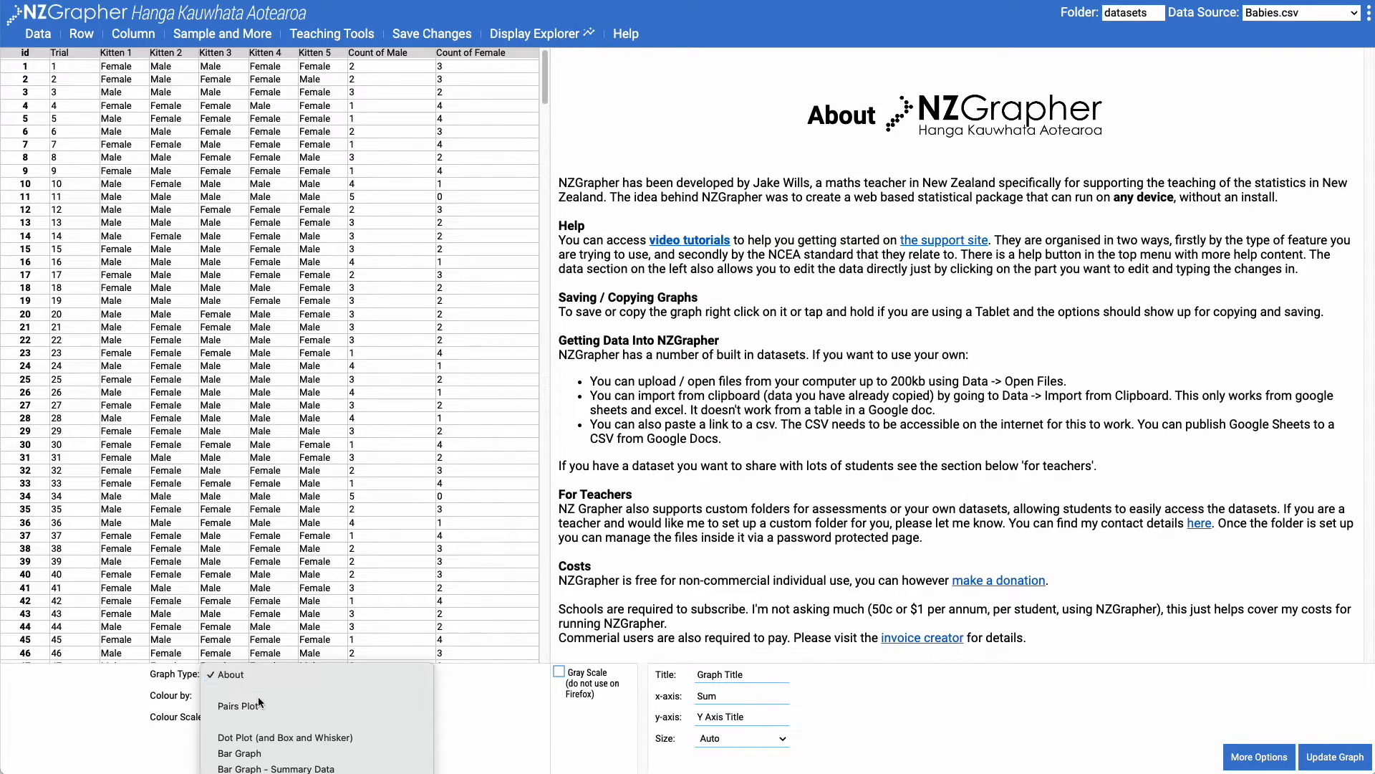
pyautogui.scroll(-3, 264, 727)
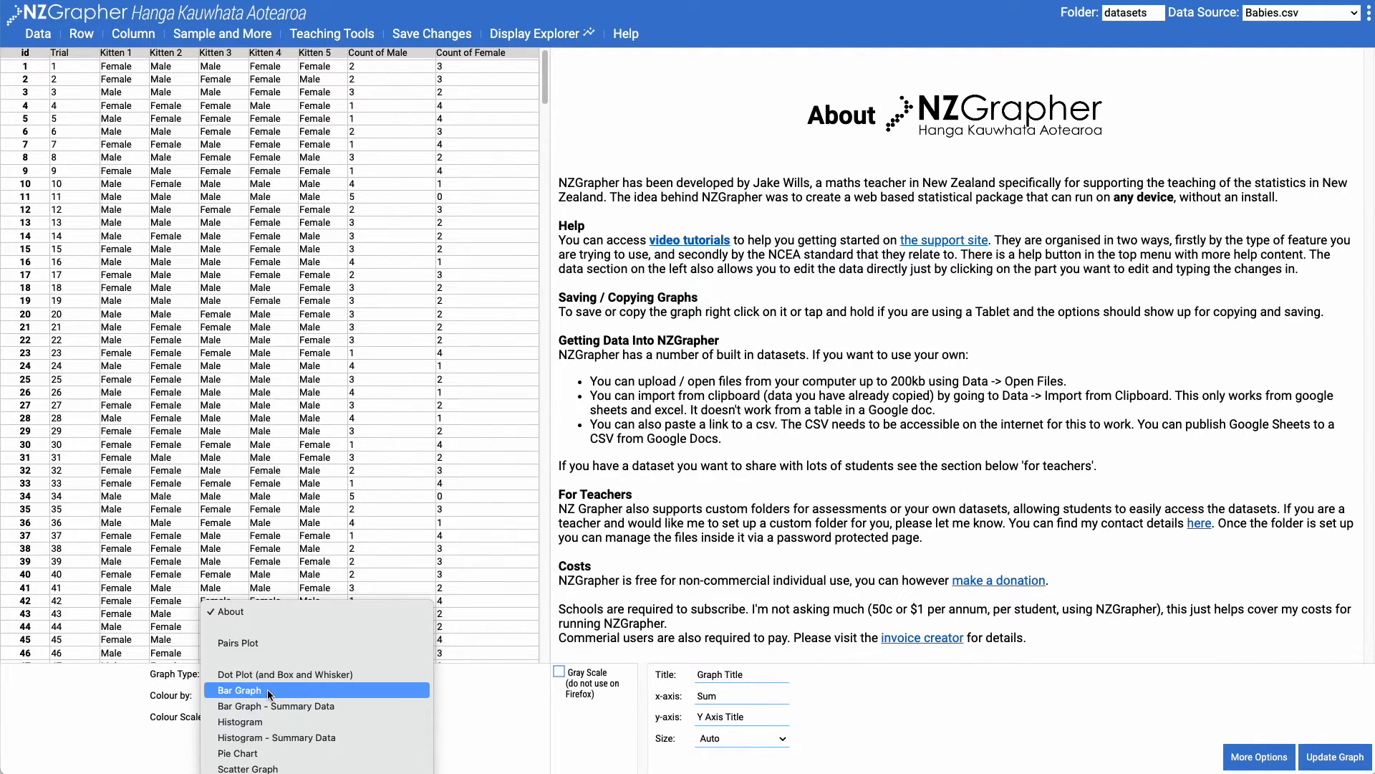
pyautogui.click(270, 691)
pyautogui.click(90, 677)
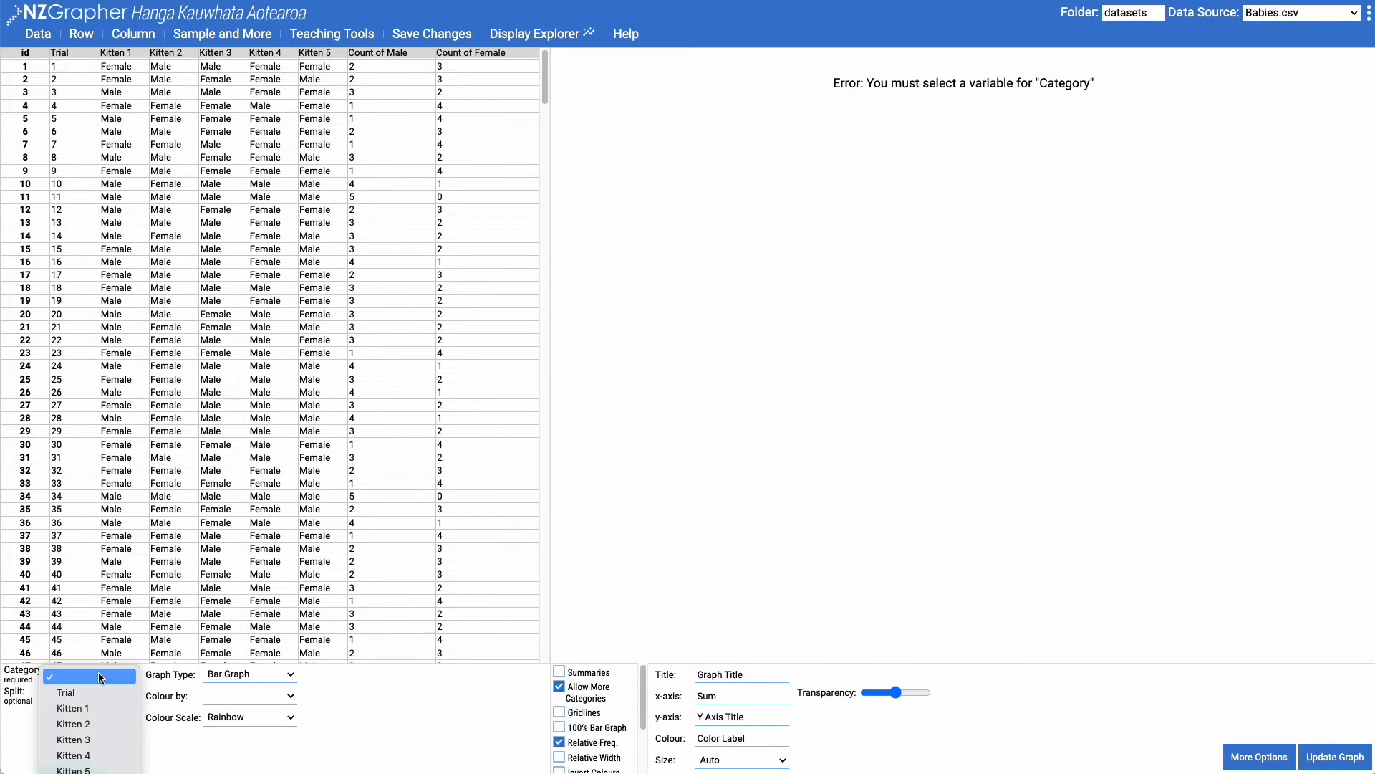
pyautogui.click(86, 767)
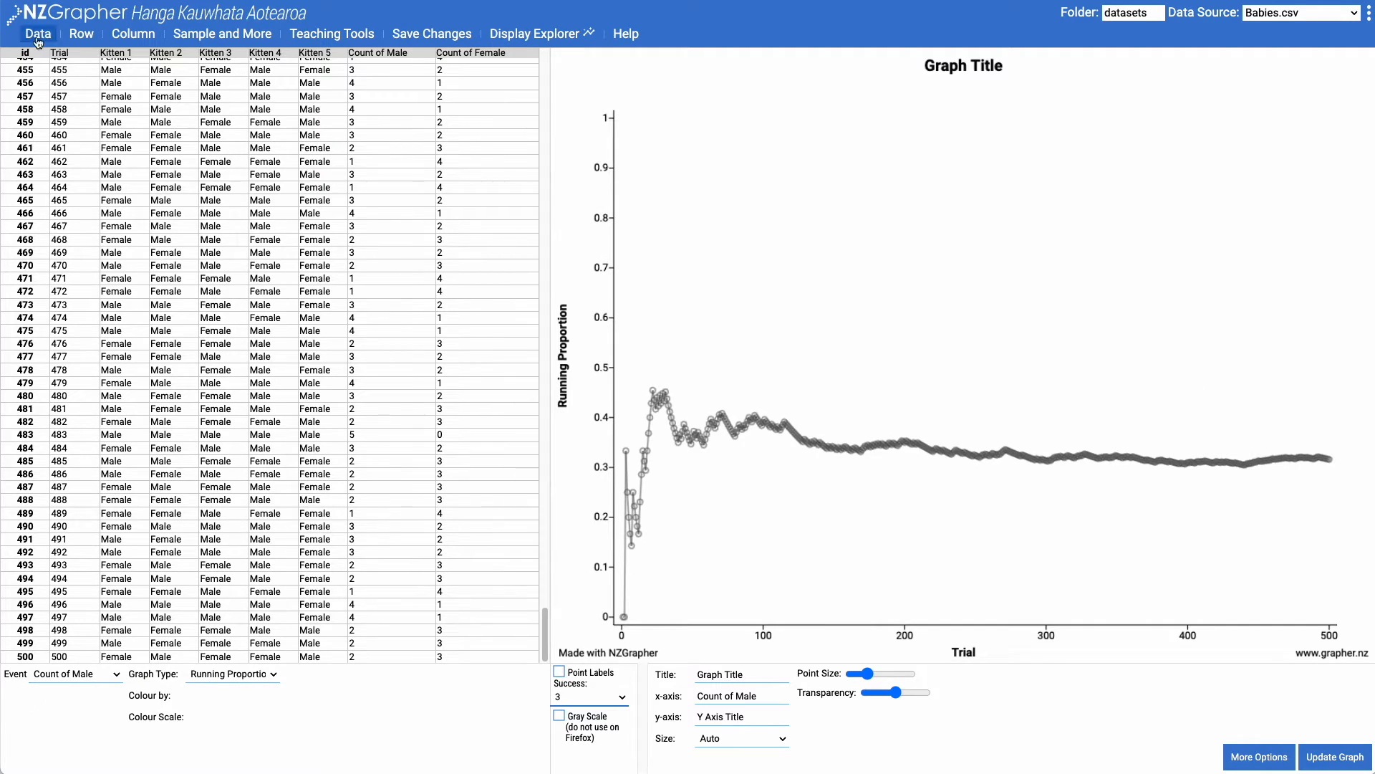
# Reopen the Probability Simulation setup and reset the kitten events
pyautogui.click(38, 33)
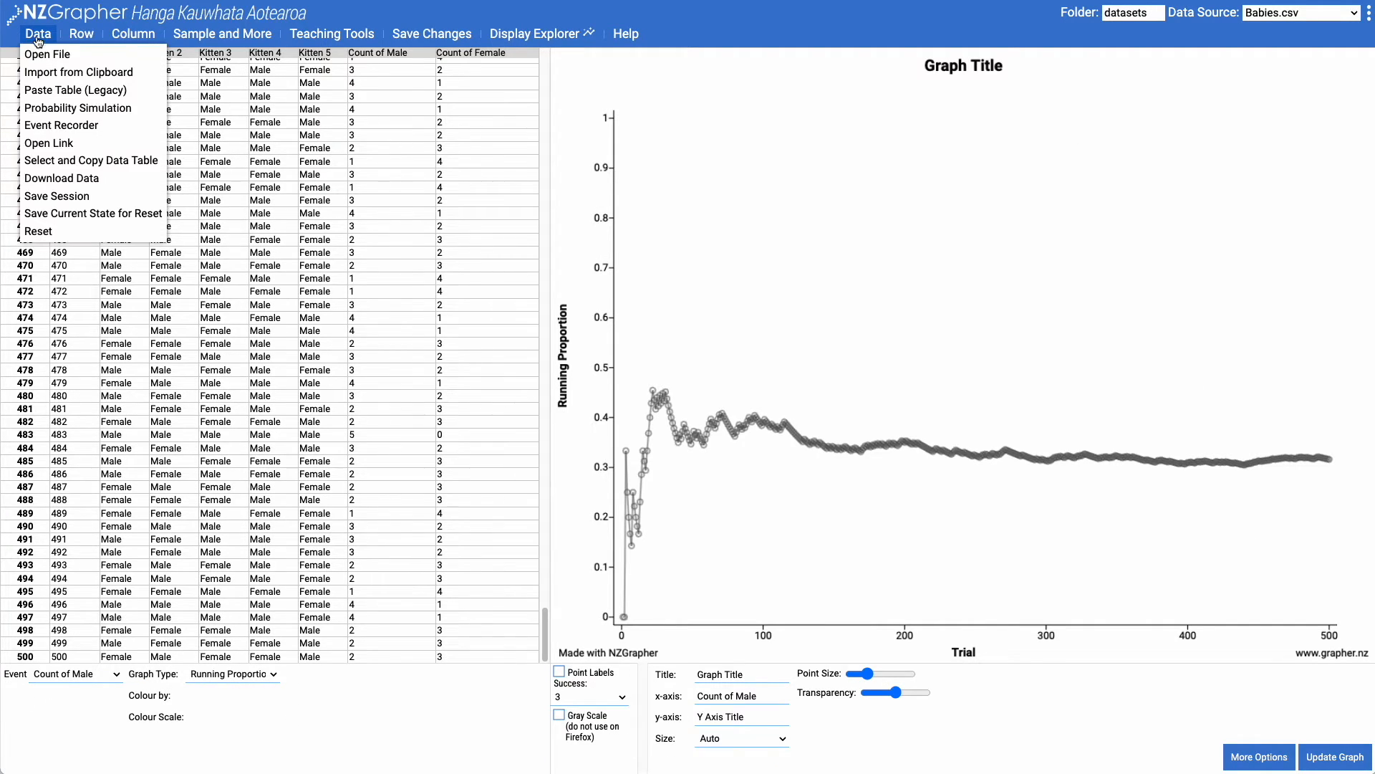
pyautogui.click(85, 108)
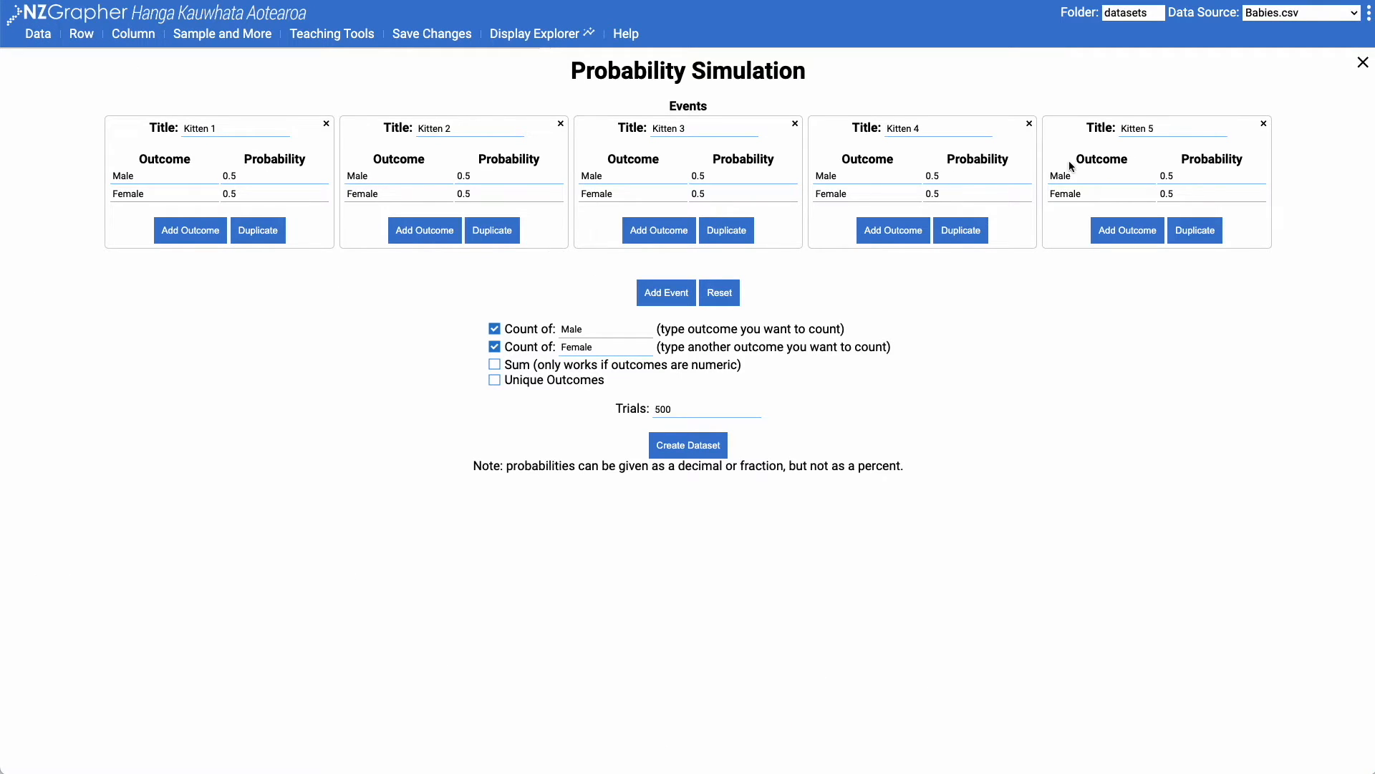
pyautogui.click(738, 290)
# Define an event titled Dice with the outcomes 1 to 6, each with a probability of 1/6
pyautogui.click(680, 126)
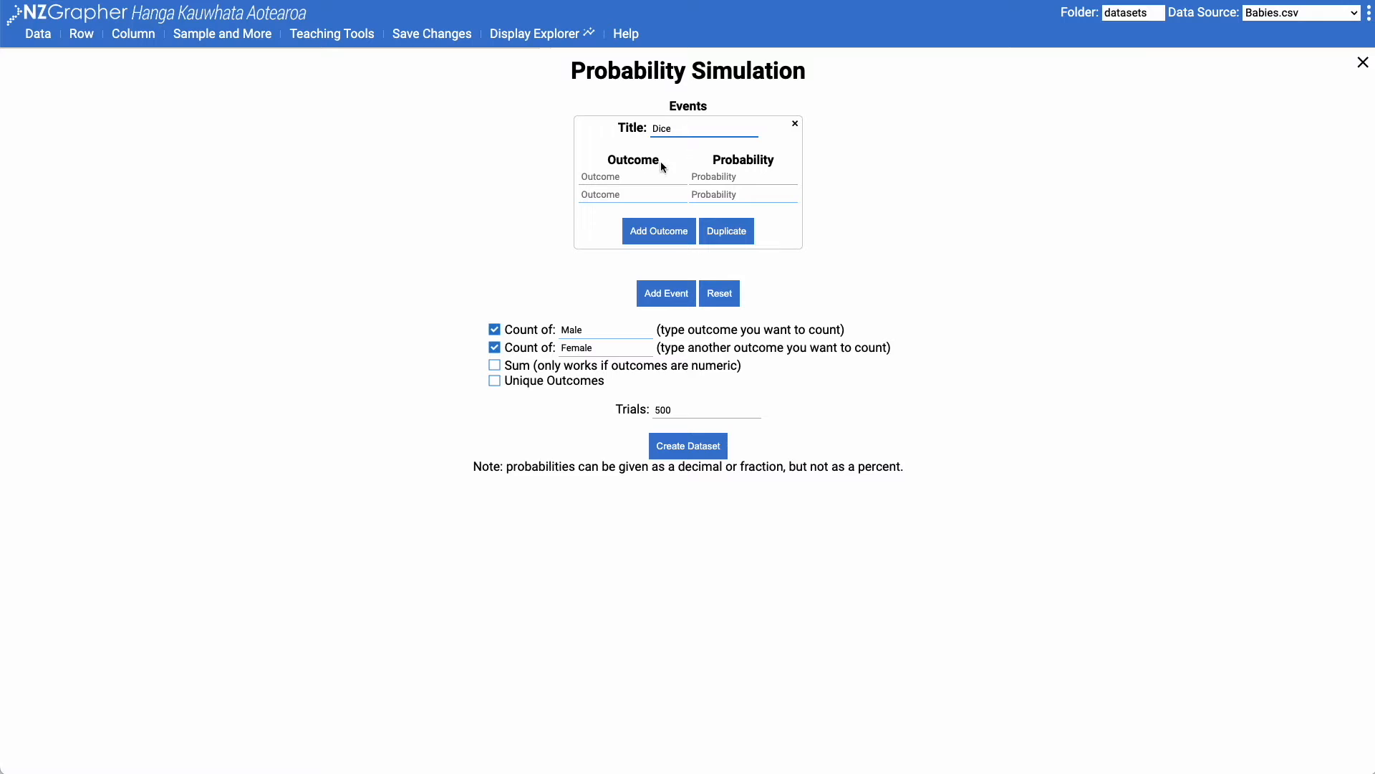
pyautogui.click(636, 179)
pyautogui.write('1')
pyautogui.click(620, 195)
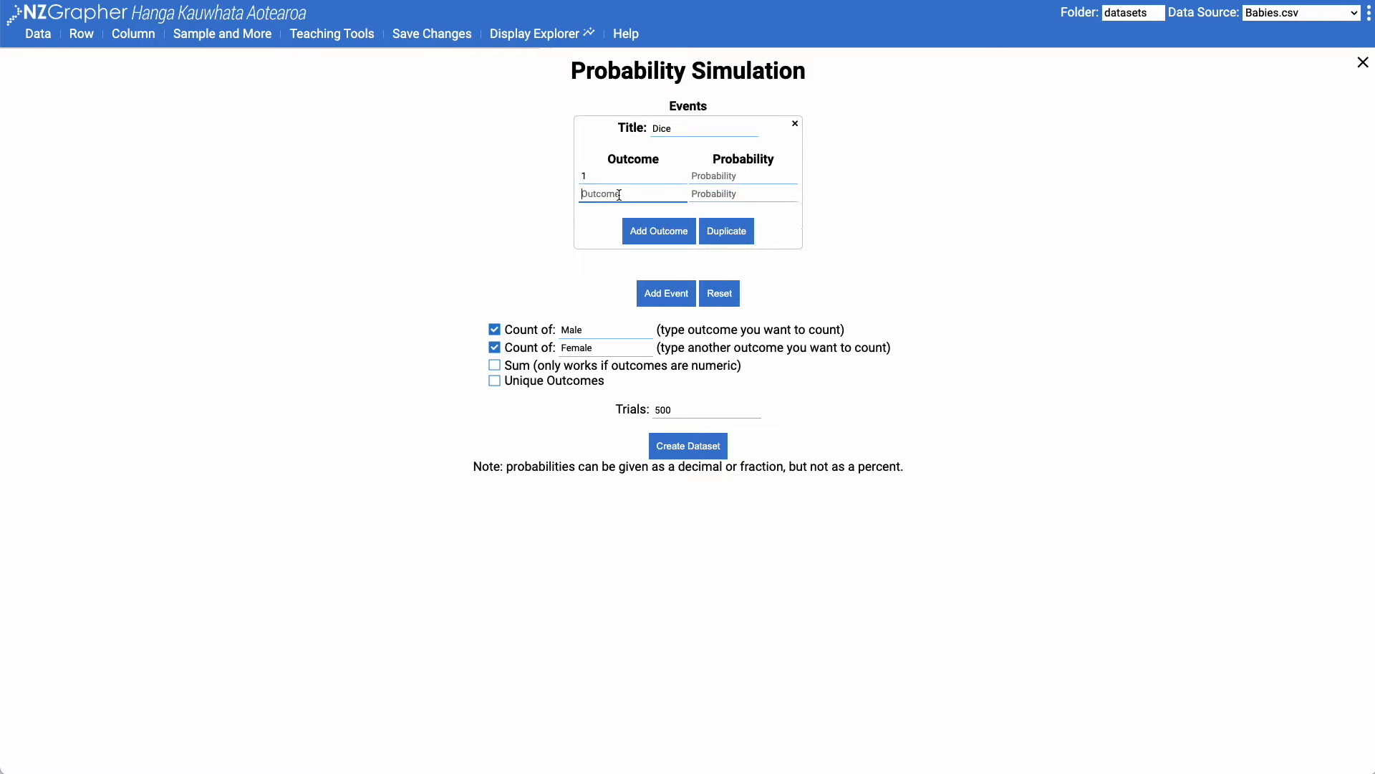
pyautogui.click(661, 232)
pyautogui.click(654, 248)
pyautogui.click(654, 265)
pyautogui.click(602, 193)
pyautogui.write('2')
pyautogui.click(602, 211)
pyautogui.write('3')
pyautogui.click(600, 229)
pyautogui.write('4')
pyautogui.click(605, 249)
pyautogui.write('5')
pyautogui.click(653, 284)
pyautogui.click(616, 265)
pyautogui.write('6')
pyautogui.click(716, 176)
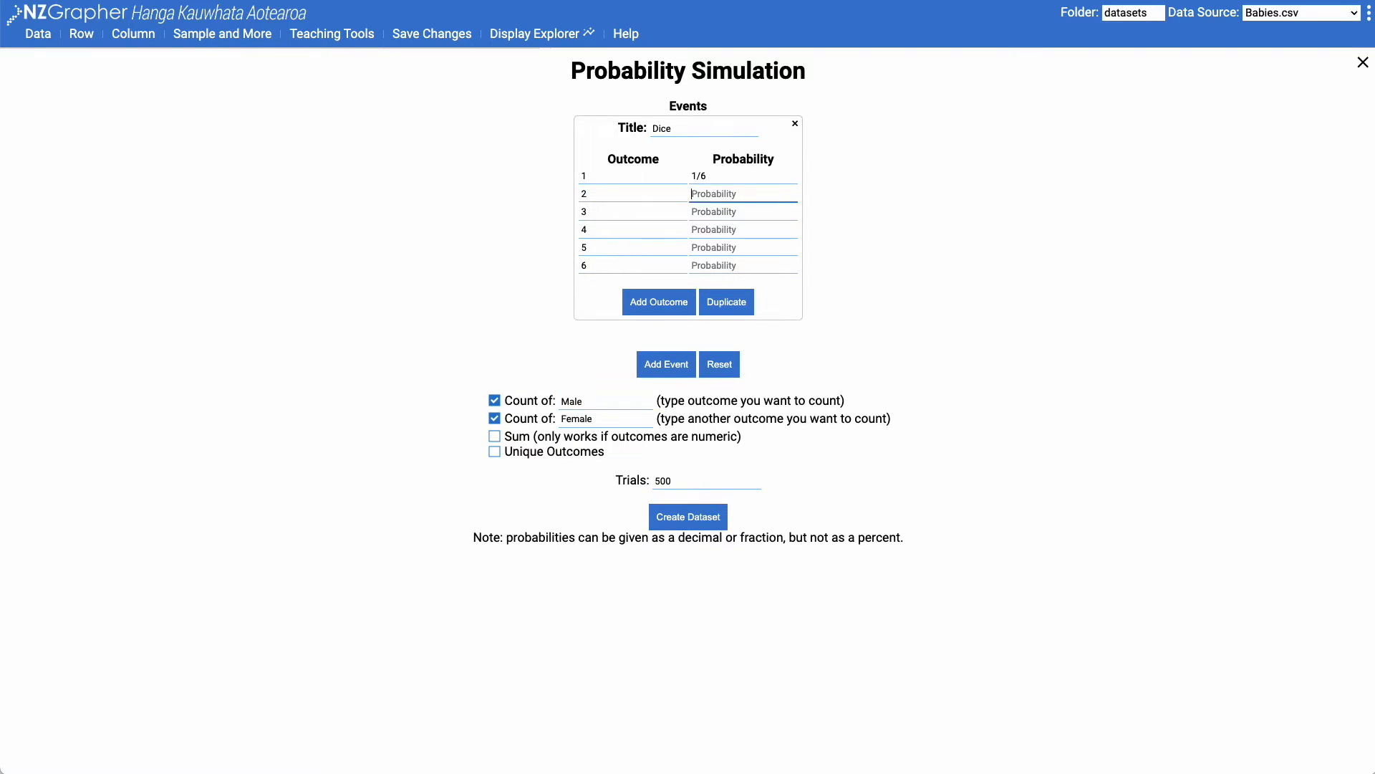
# Add a second event titled Coin Toss with the outcomes Head and Tail, each with a probability of 0.5
pyautogui.click(681, 366)
pyautogui.click(821, 128)
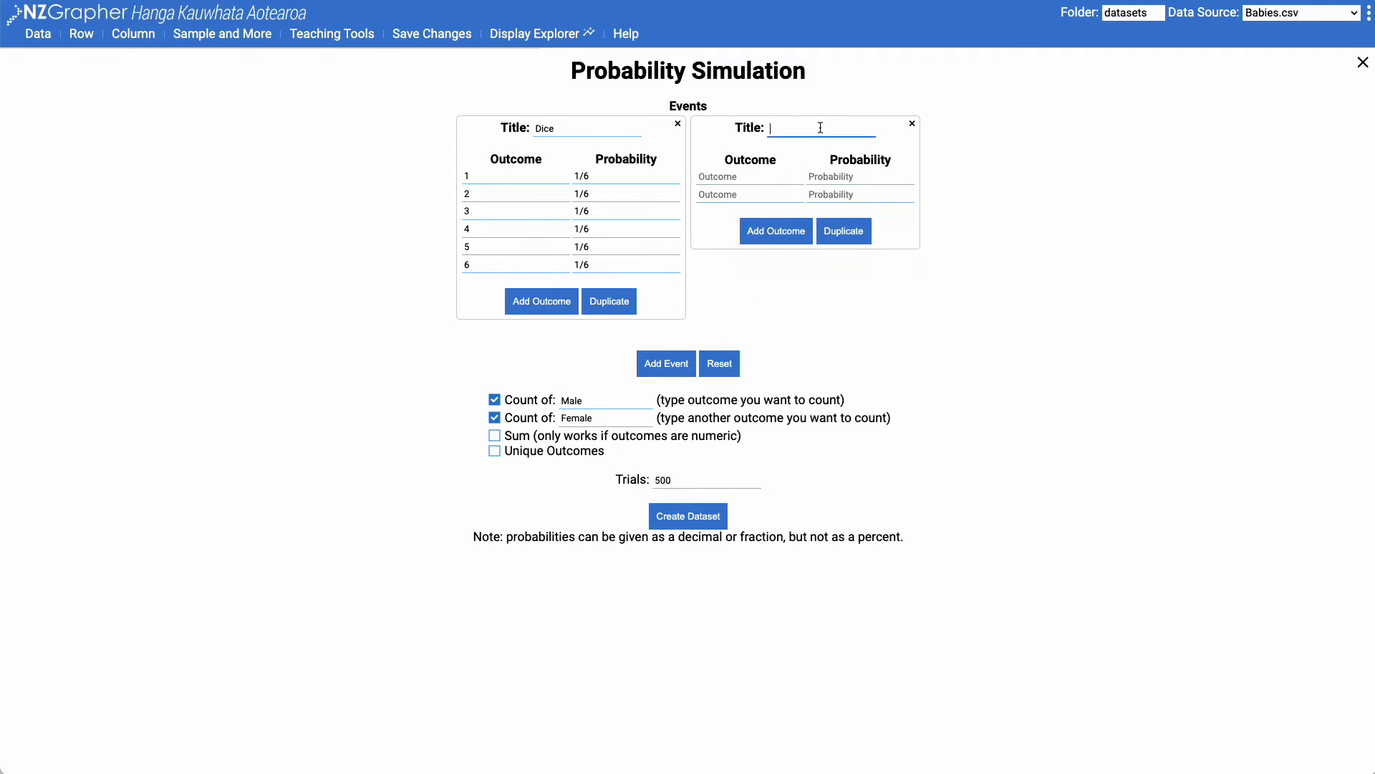
pyautogui.write('Coin Toss')
pyautogui.click(745, 176)
pyautogui.write('Head')
pyautogui.click(764, 198)
pyautogui.write('Tail')
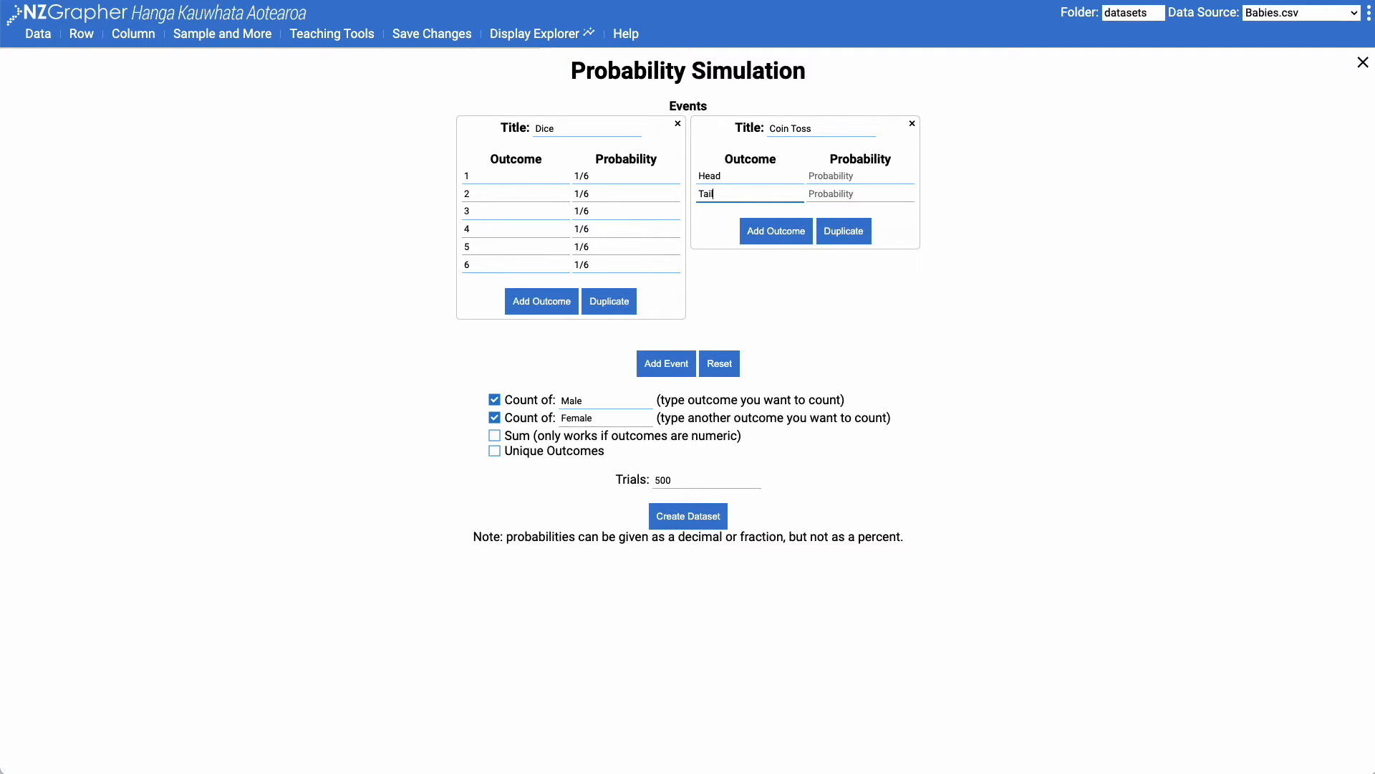
pyautogui.click(835, 177)
pyautogui.write('0')
pyautogui.click(834, 195)
pyautogui.write('0.5')
# Turn off both outcome counts and create the dice and coin toss dataset
pyautogui.click(494, 401)
pyautogui.click(495, 418)
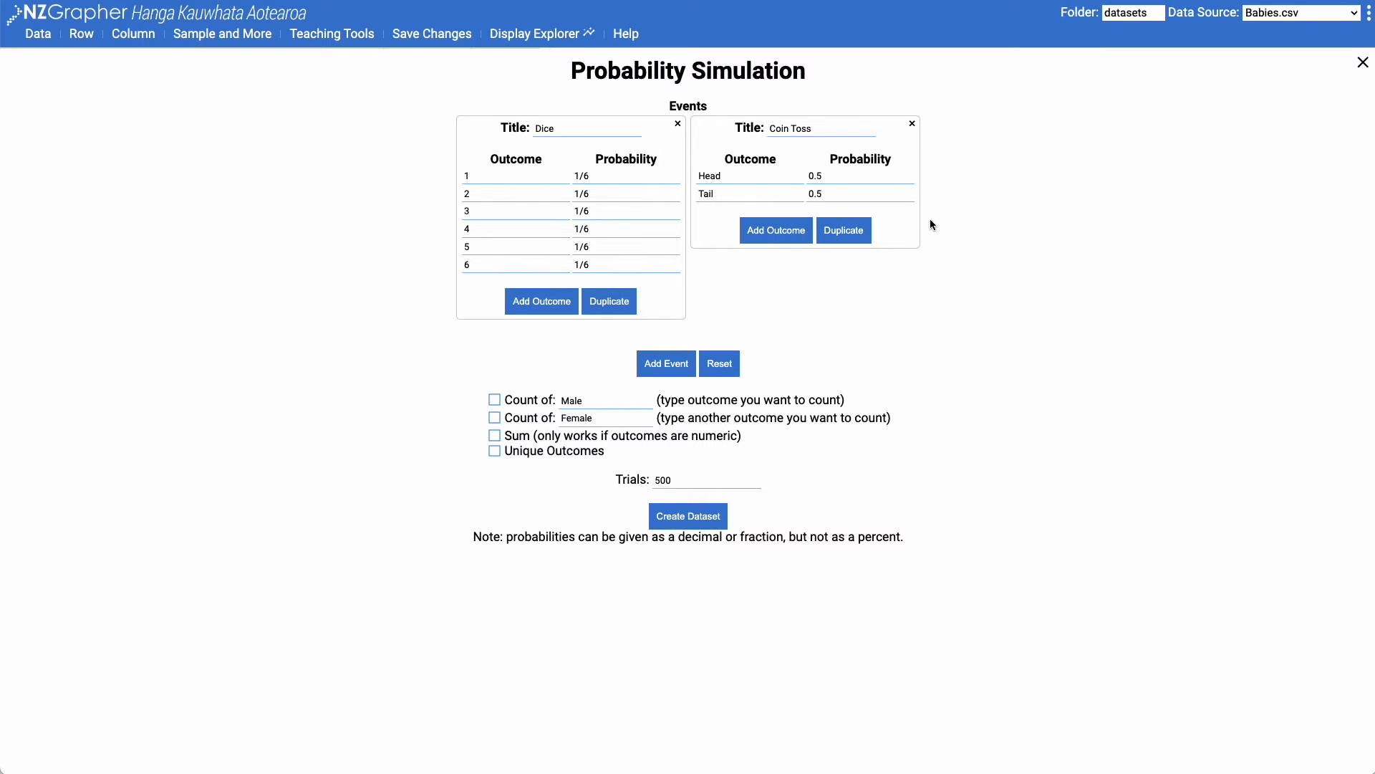
pyautogui.click(699, 521)
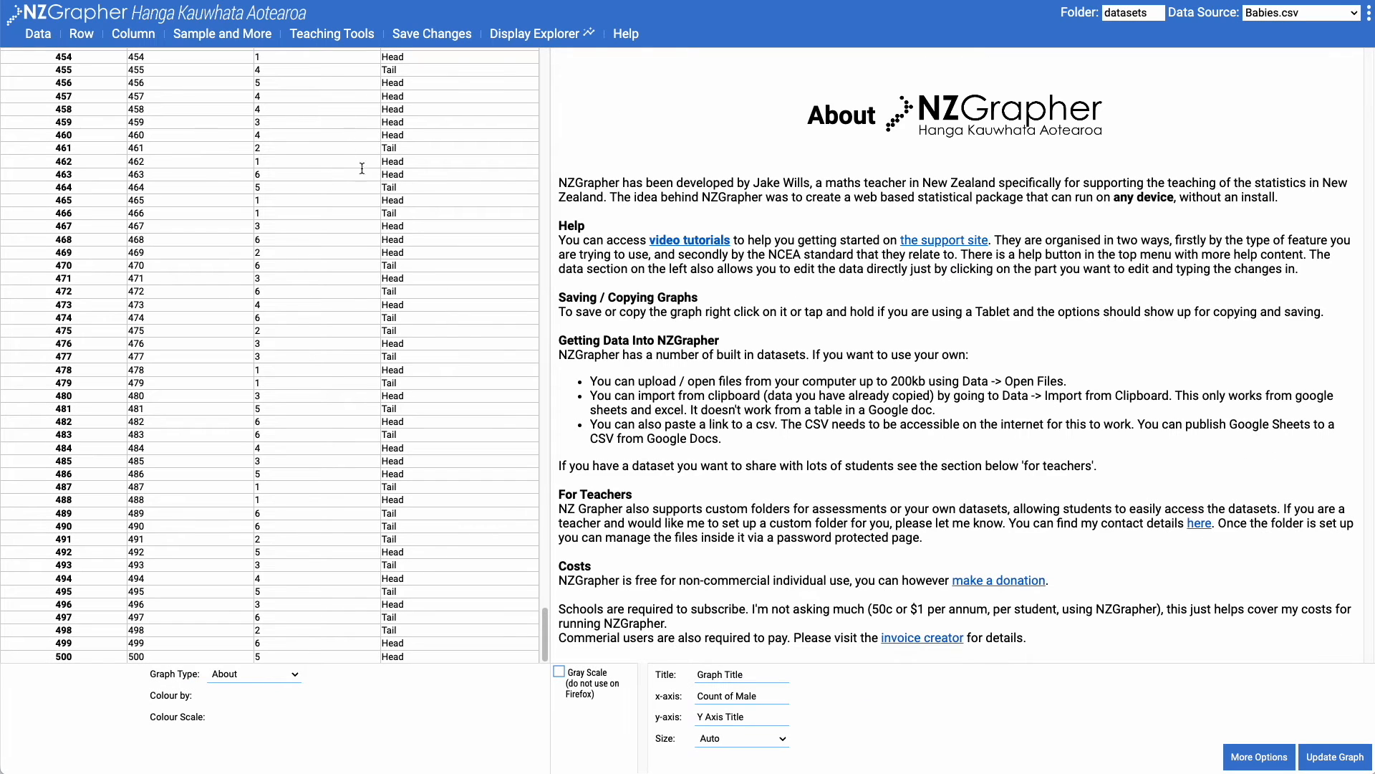
pyautogui.moveTo(545, 634); pyautogui.dragTo(544, 76)
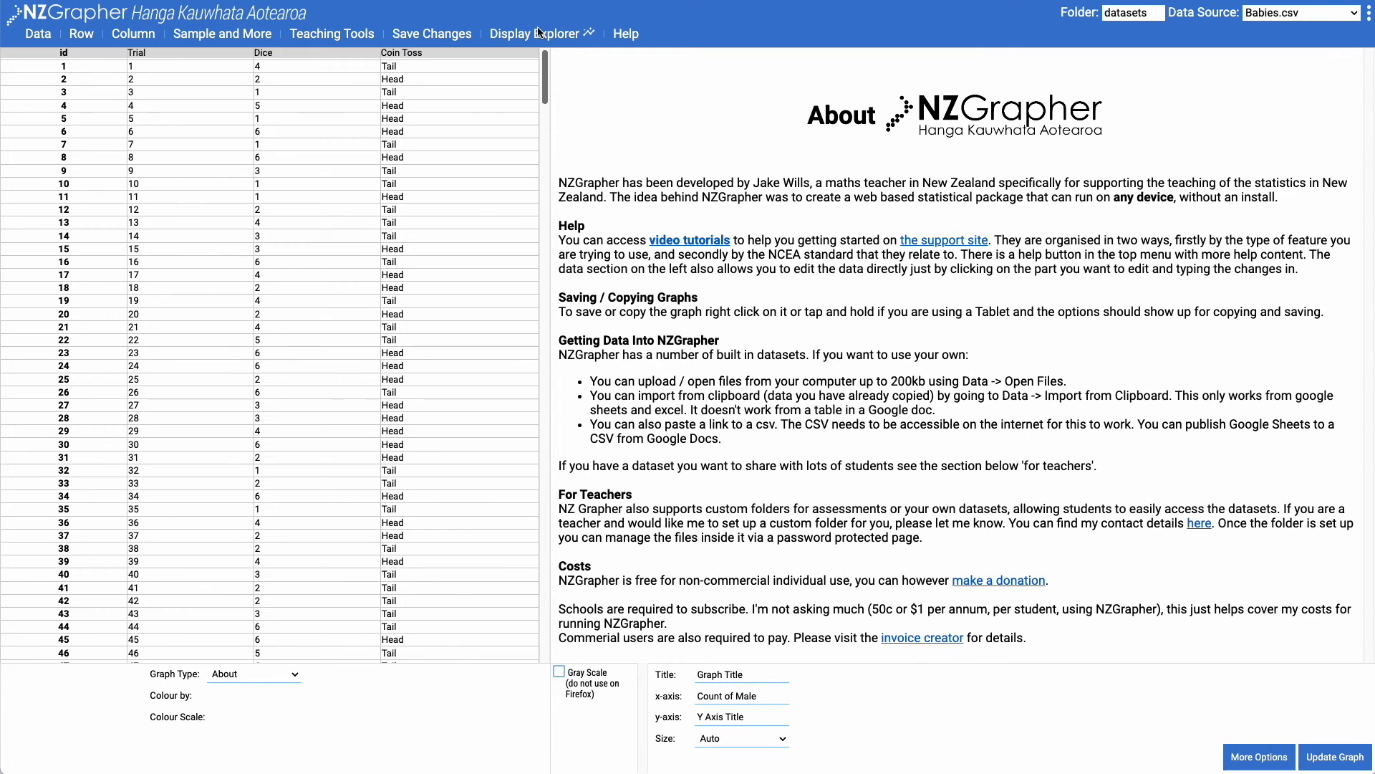
# Reopen the Probability Simulation setup and rename the Dice outcome 1 and the Coin Toss outcome Head as Success
pyautogui.click(45, 37)
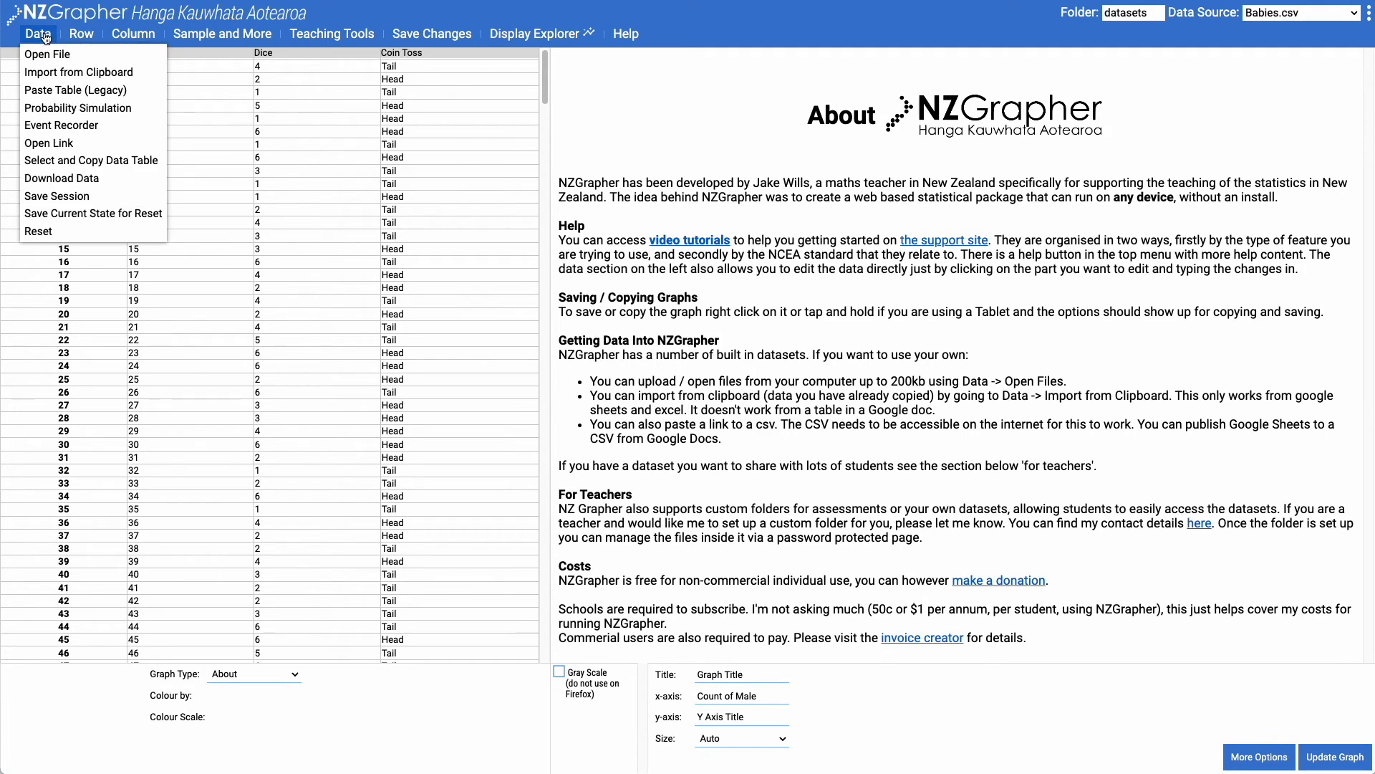
pyautogui.click(70, 114)
pyautogui.click(481, 177)
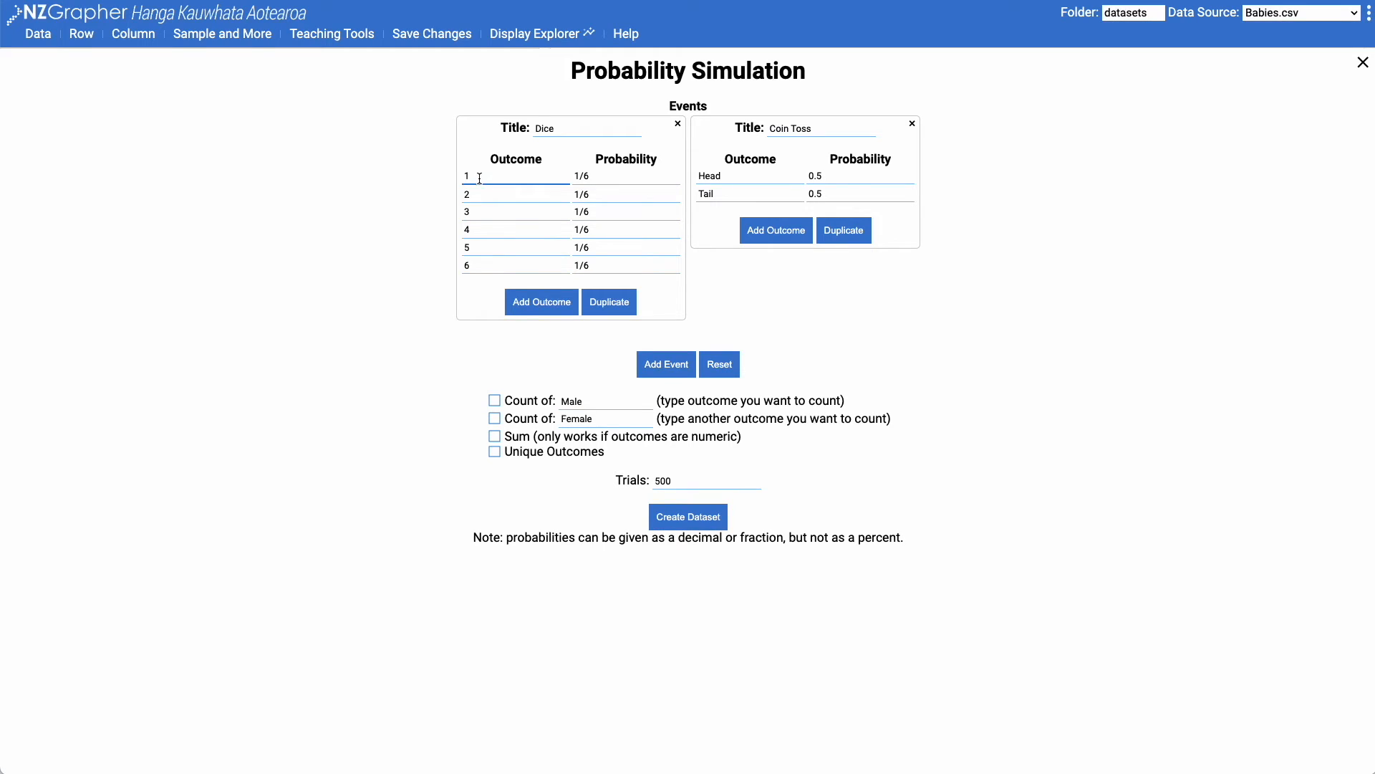
pyautogui.moveTo(482, 178); pyautogui.dragTo(463, 175)
pyautogui.write('Success')
pyautogui.hotkey('ctrl', 'a')
pyautogui.hotkey('ctrl', 'c')
pyautogui.doubleClick(735, 179)
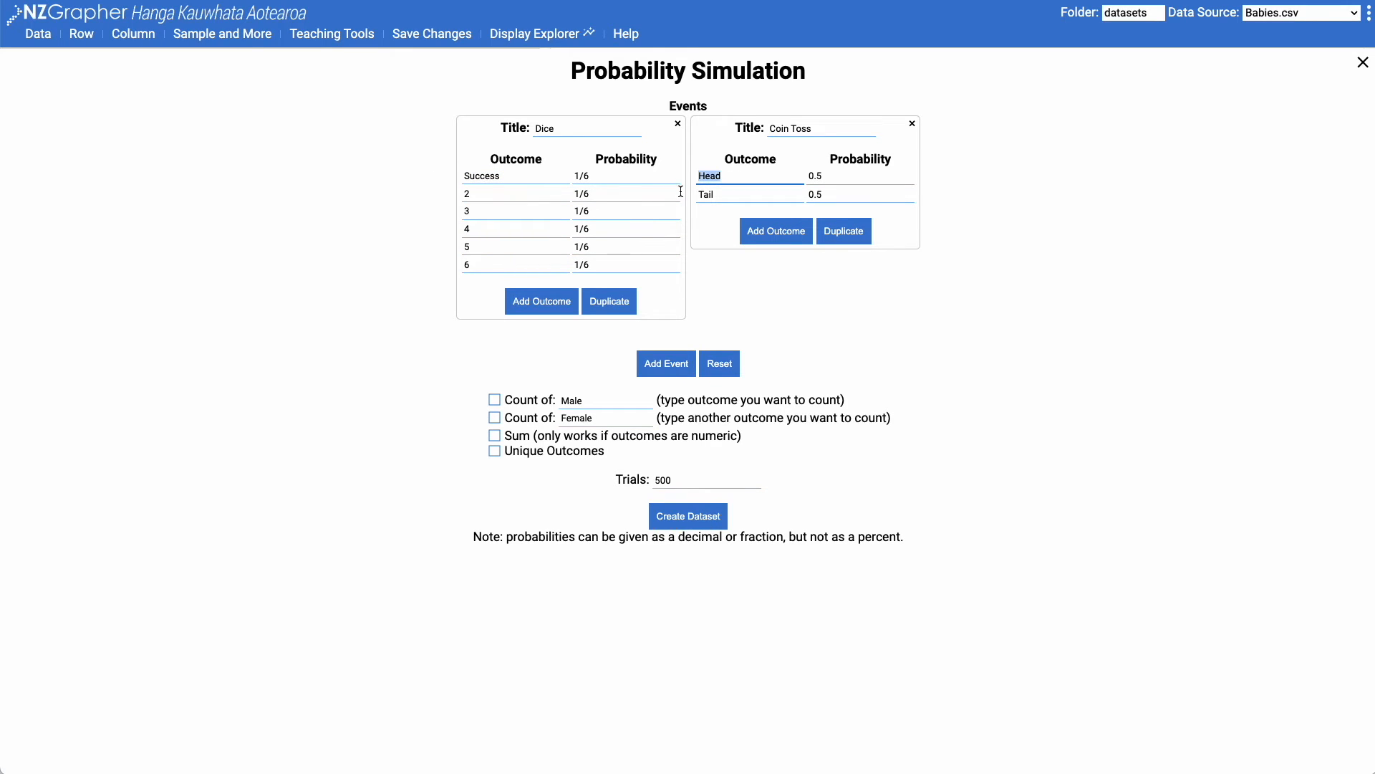
# Turn on the first outcome count, set it to Success, and create the dataset
pyautogui.click(494, 400)
pyautogui.doubleClick(603, 400)
pyautogui.hotkey('ctrl', 'v')
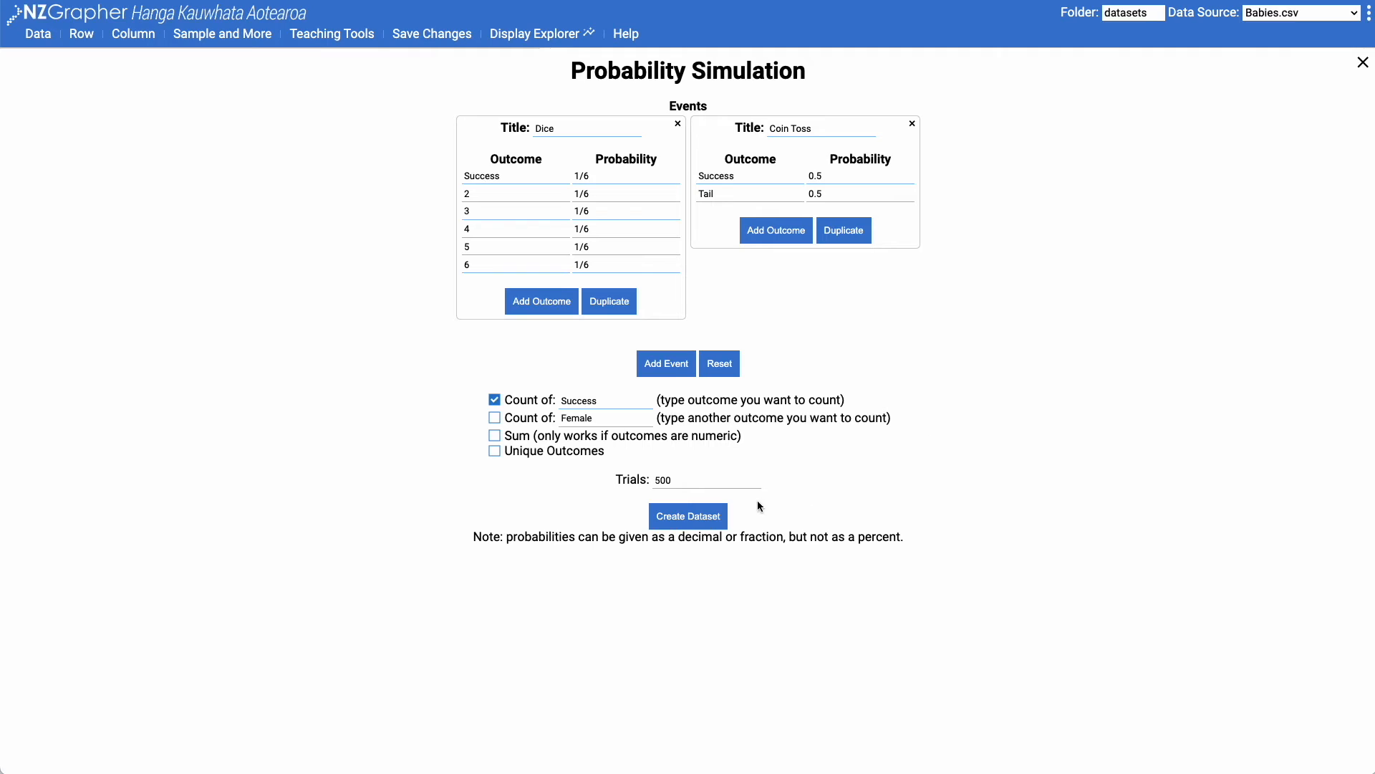
pyautogui.click(720, 522)
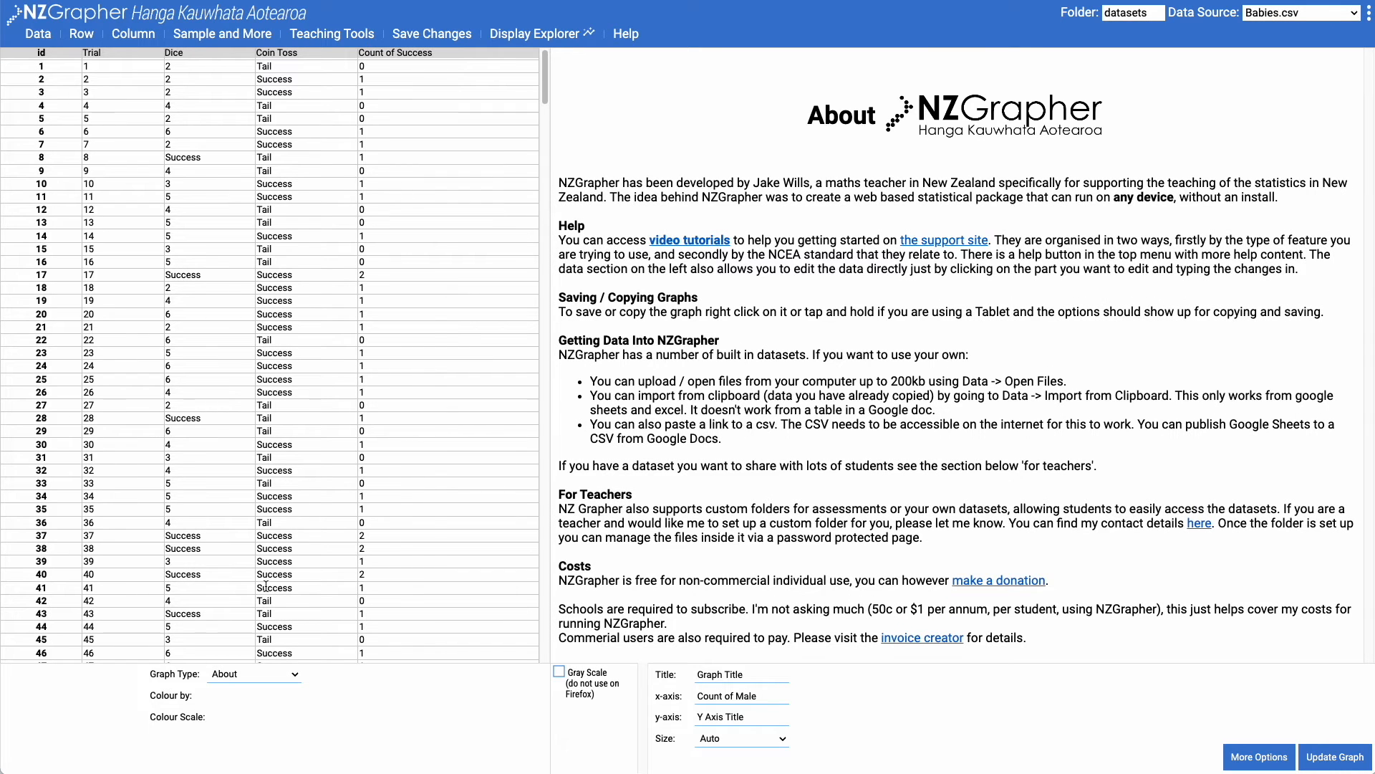
# Graph Count of Success as a Bar Graph and examine the count and proportion of each bar
pyautogui.click(252, 676)
pyautogui.click(266, 756)
pyautogui.click(74, 677)
pyautogui.click(98, 738)
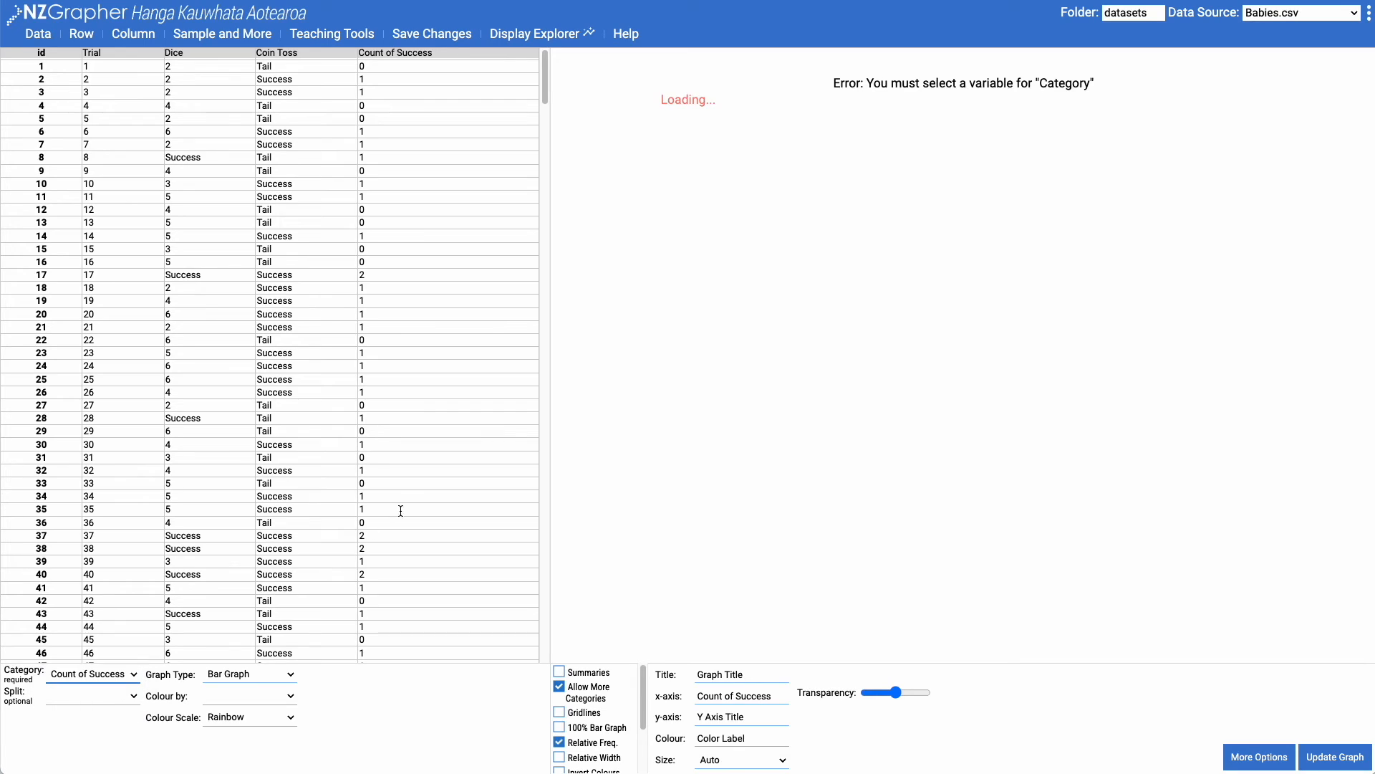
pyautogui.moveTo(708, 351)
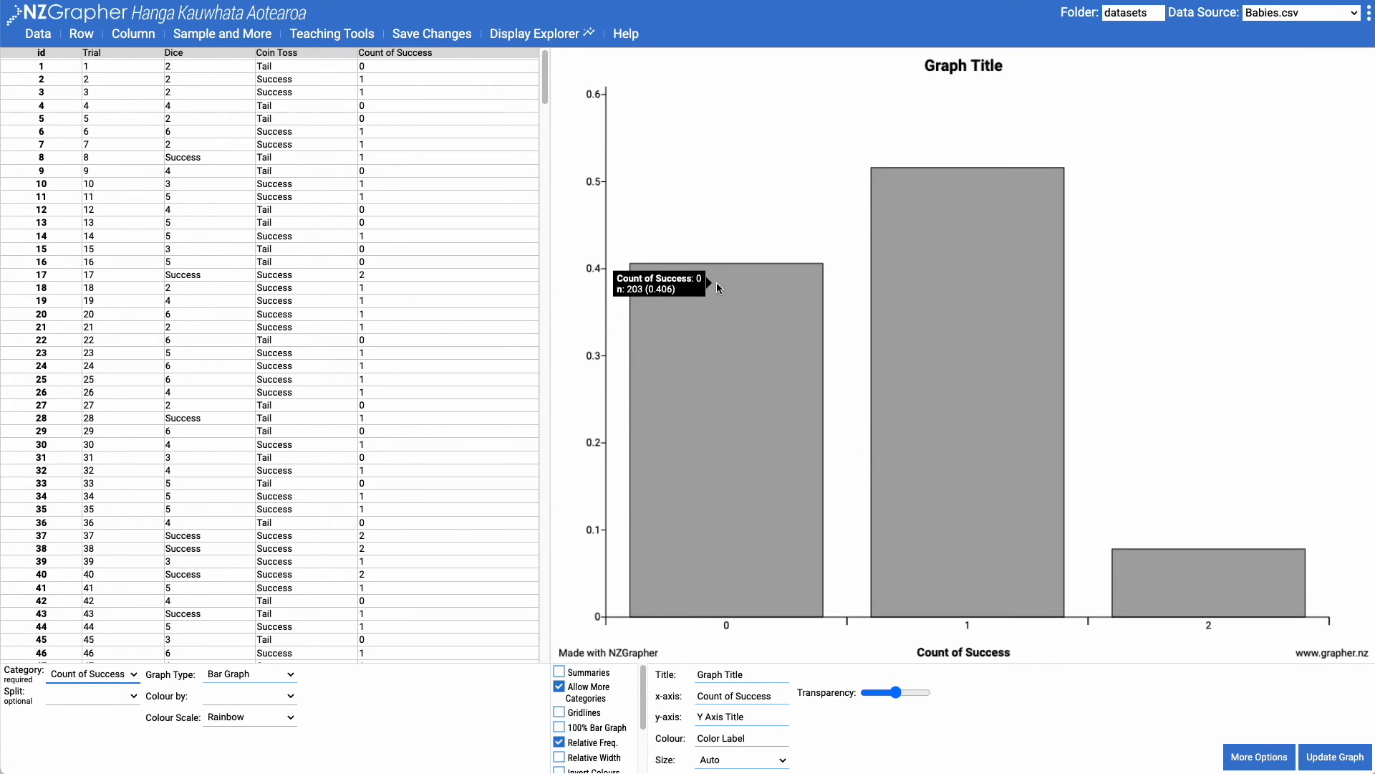
pyautogui.moveTo(982, 240)
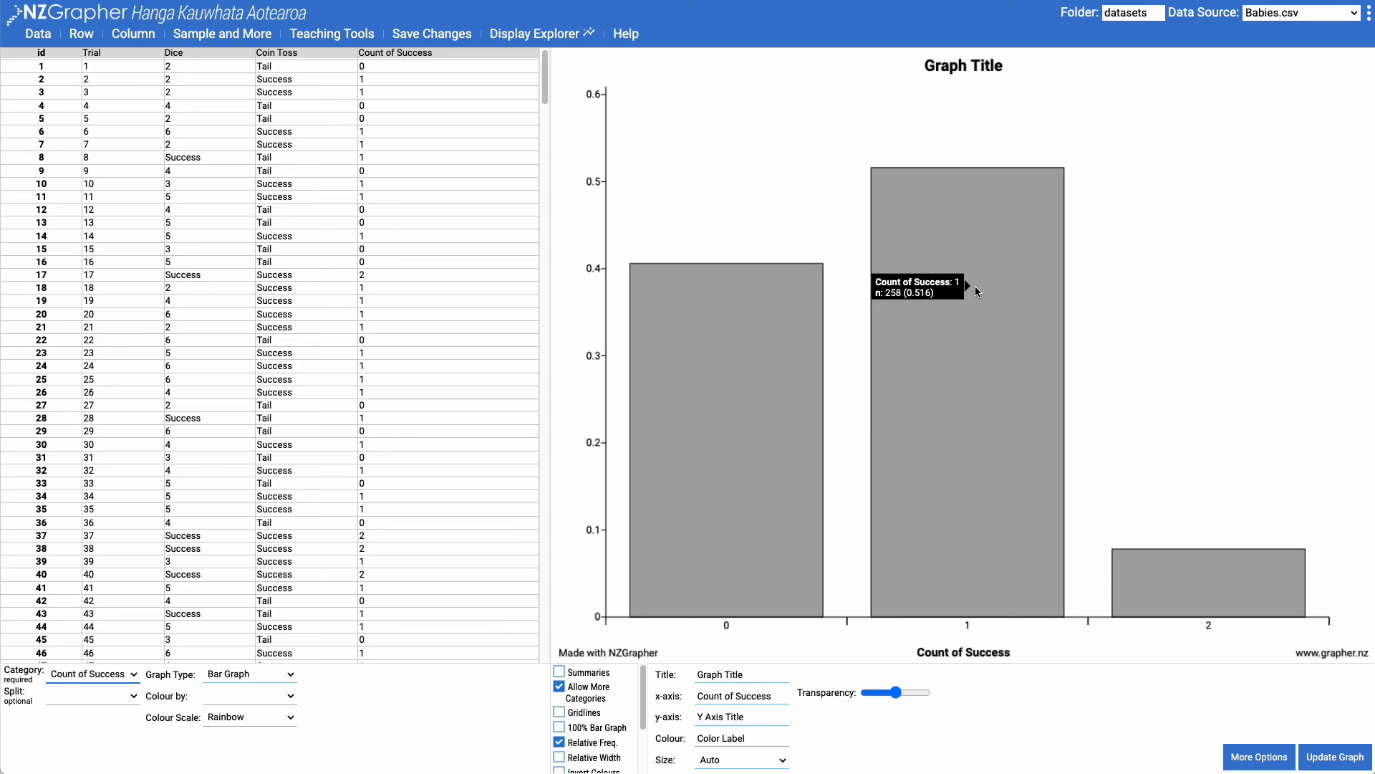
pyautogui.moveTo(1195, 585)
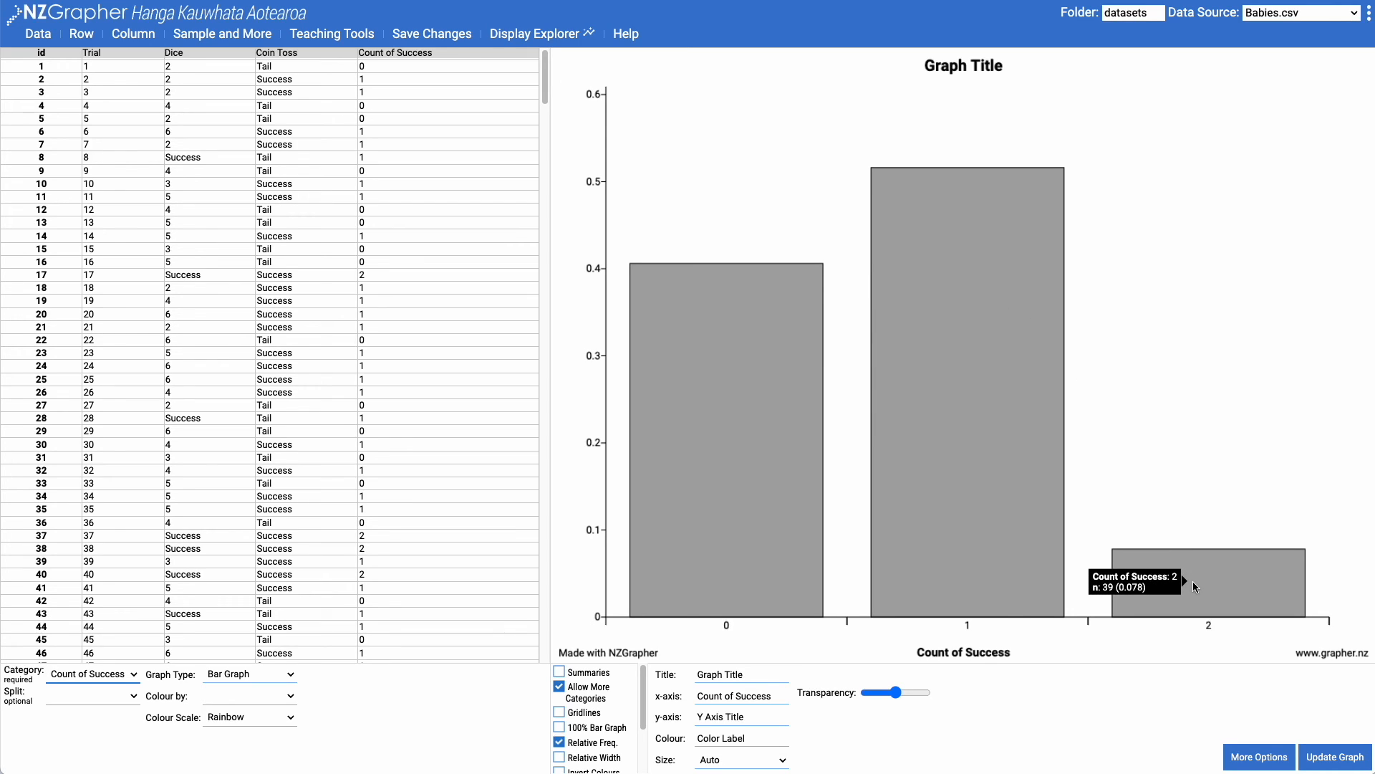